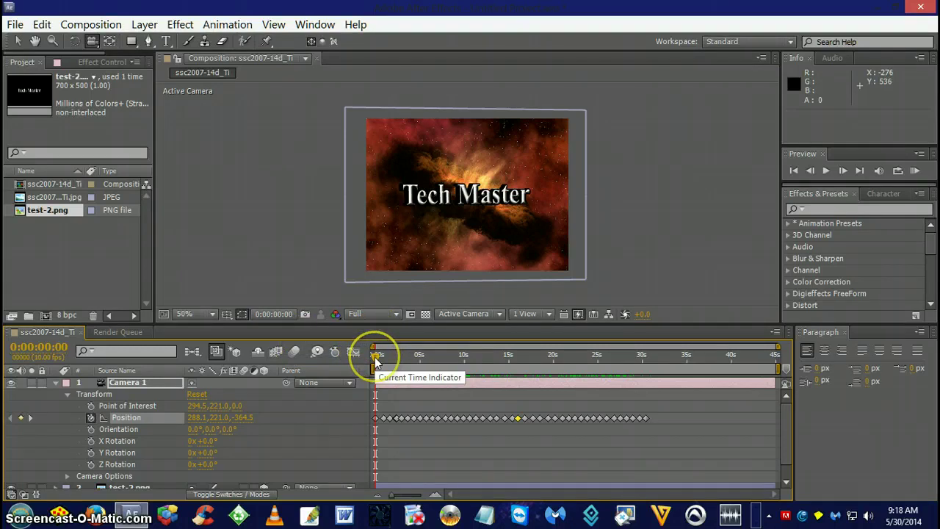
- Queue the ssc2007-14d_Ti composition for rendering as an AVI movie named sssss on the Desktop
mouse_move(376, 358)
mouse_down()
mouse_move(420, 368)
mouse_move(426, 357)
mouse_move(646, 361)
mouse_move(579, 367)
mouse_move(541, 357)
mouse_move(394, 362)
mouse_move(377, 353)
mouse_up()
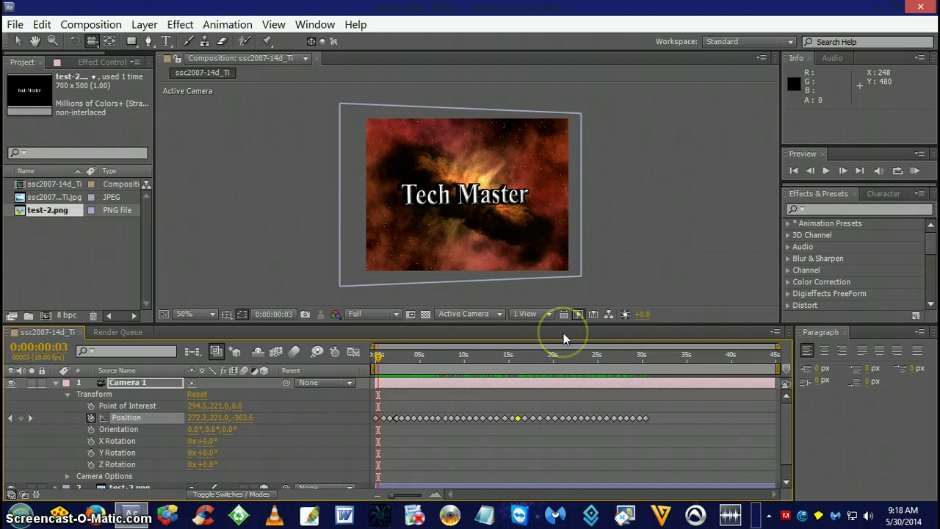
click(81, 27)
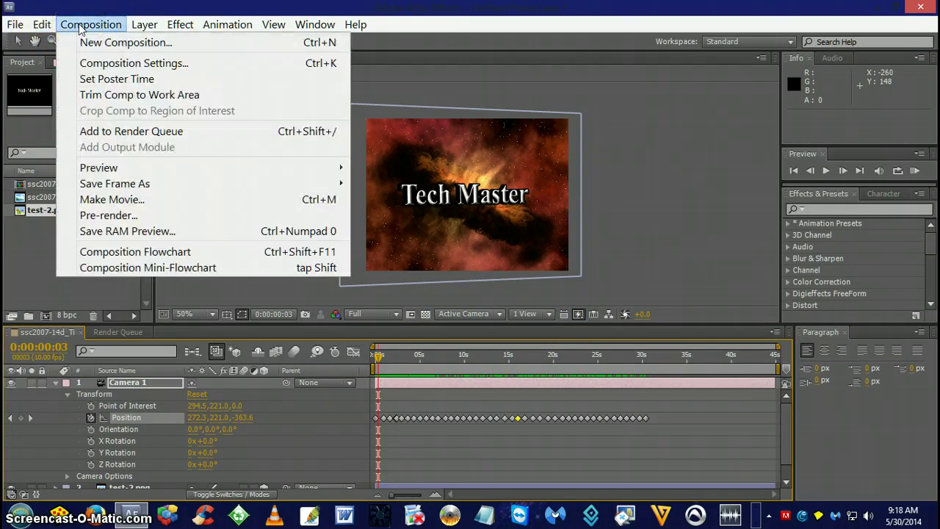
click(112, 199)
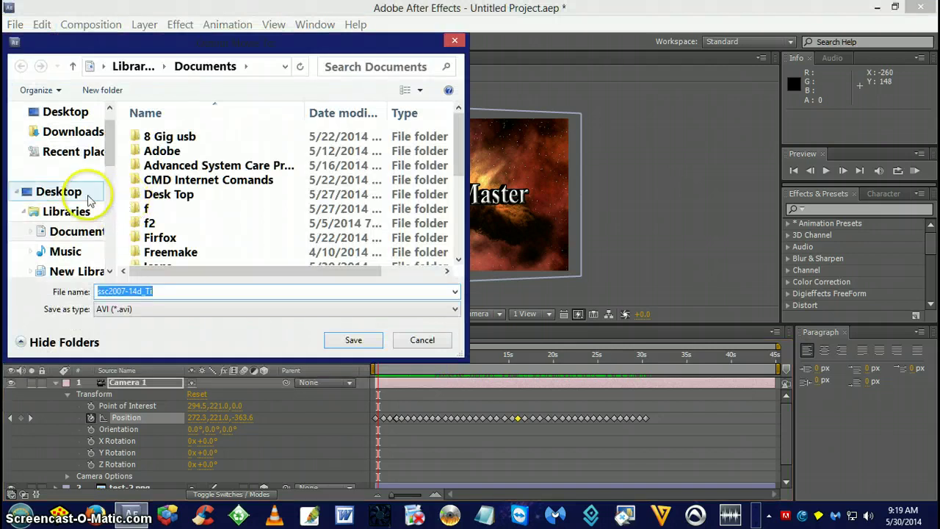
click(65, 113)
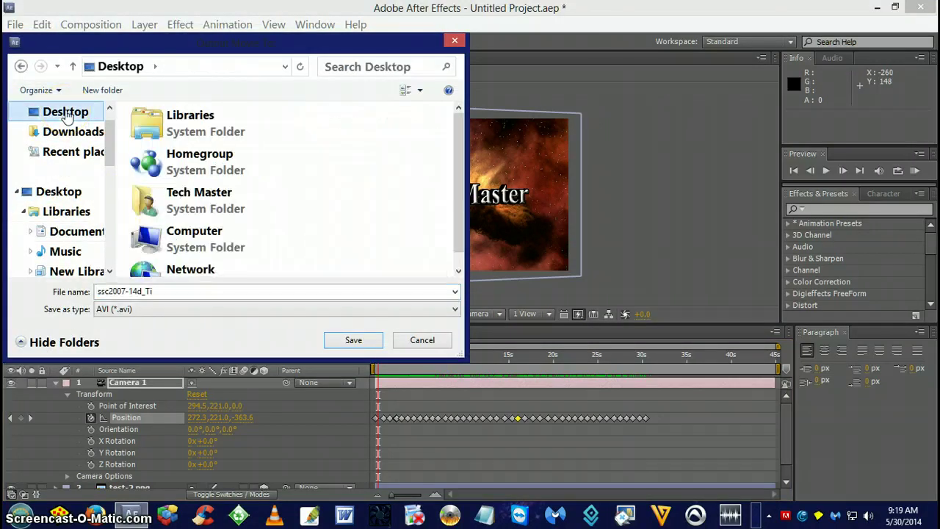
double_click(93, 294)
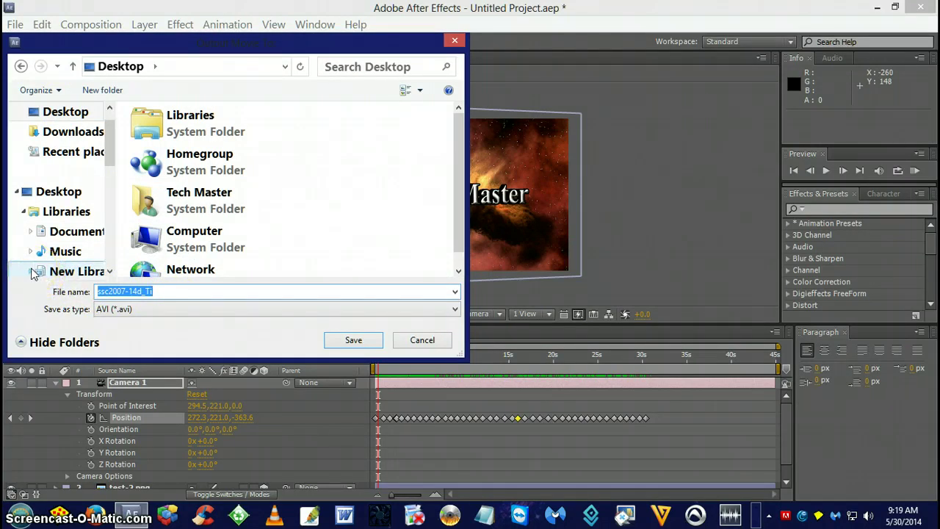
text(sssss)
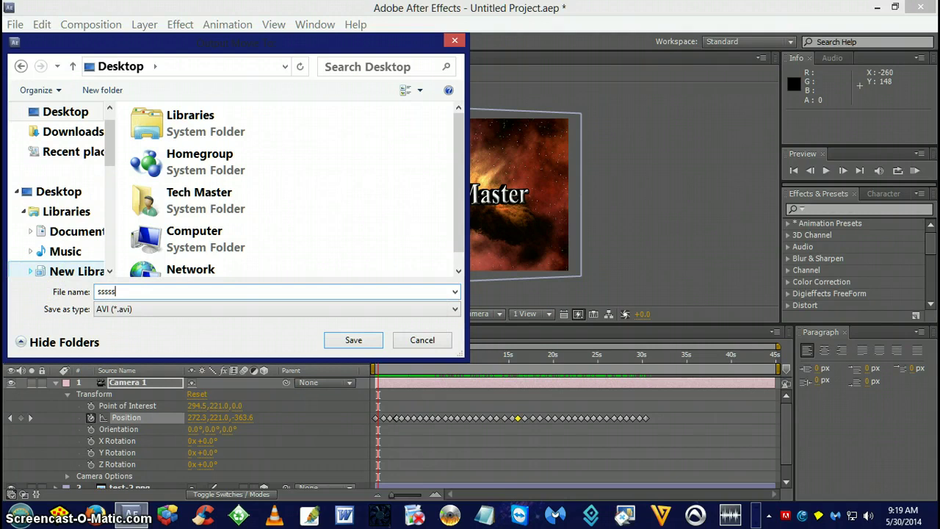
click(353, 340)
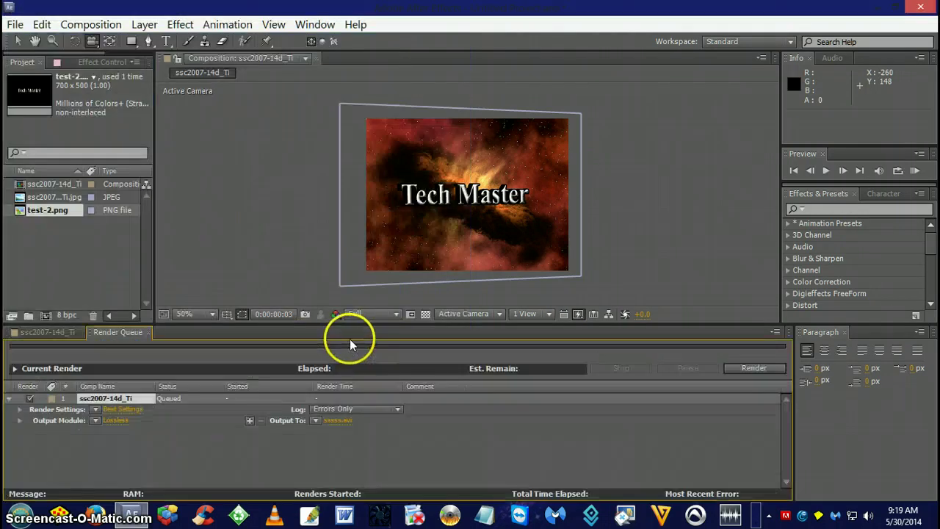
- Set the queued render's output format to FLV with the video quality at Best
click(115, 420)
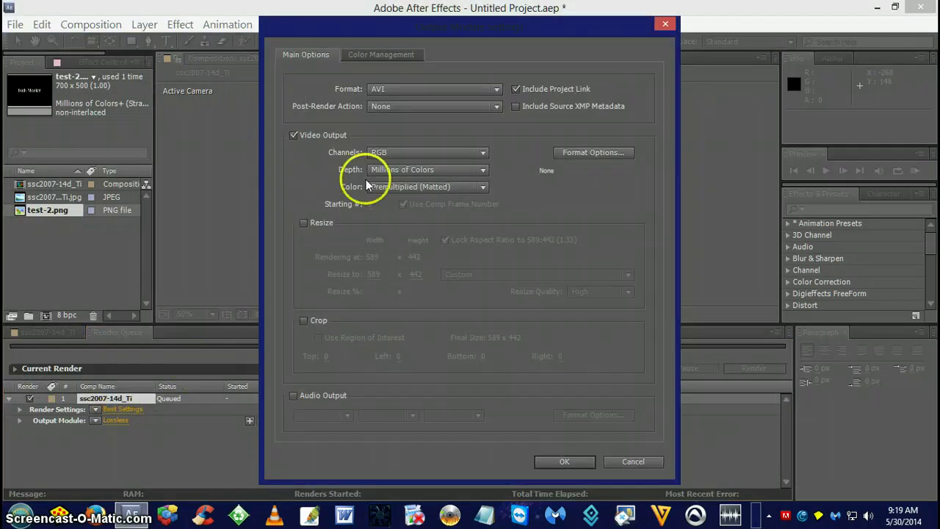
click(421, 88)
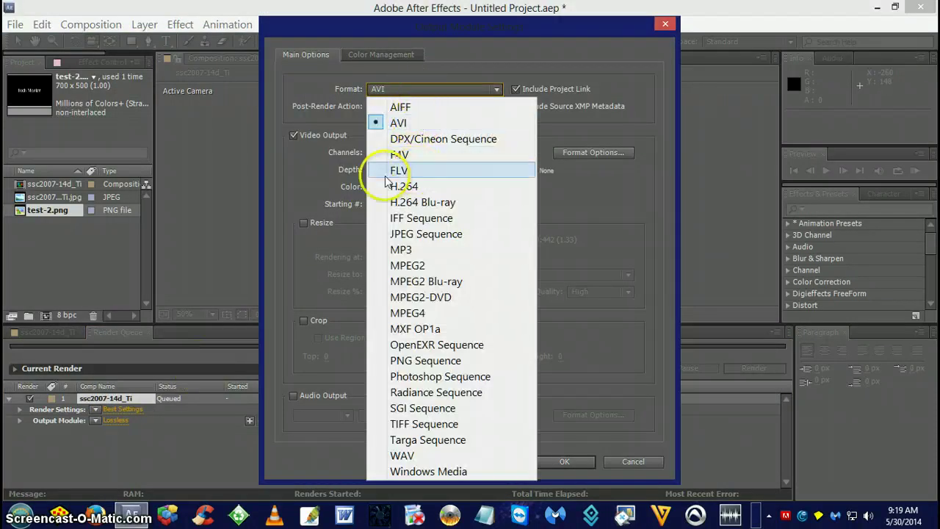
click(399, 170)
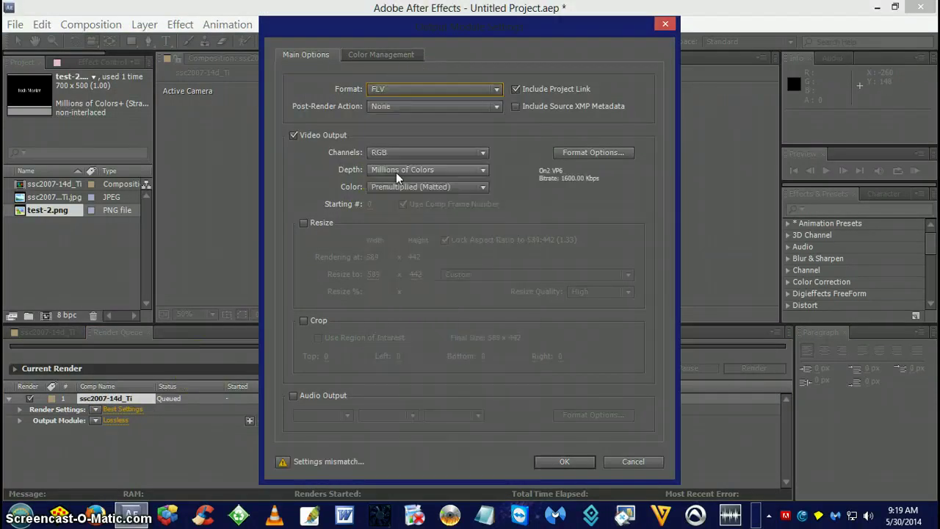
click(595, 154)
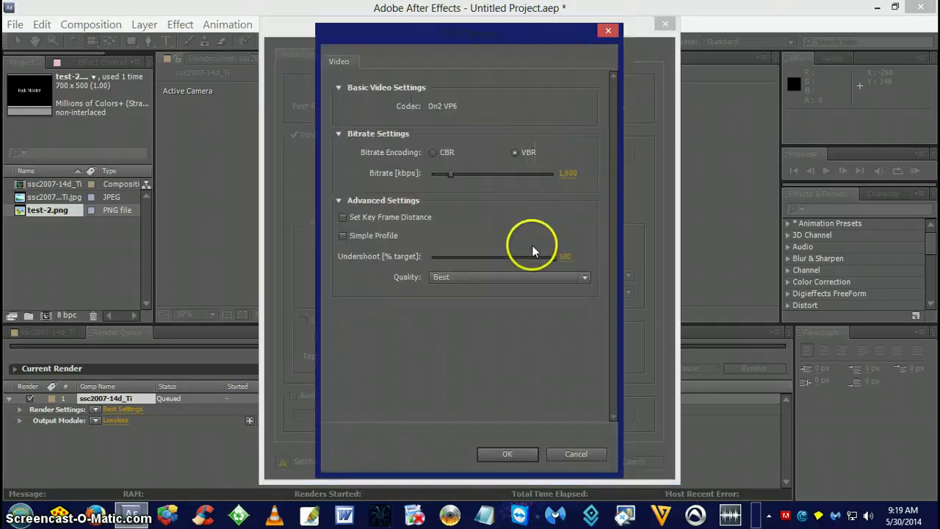
click(439, 278)
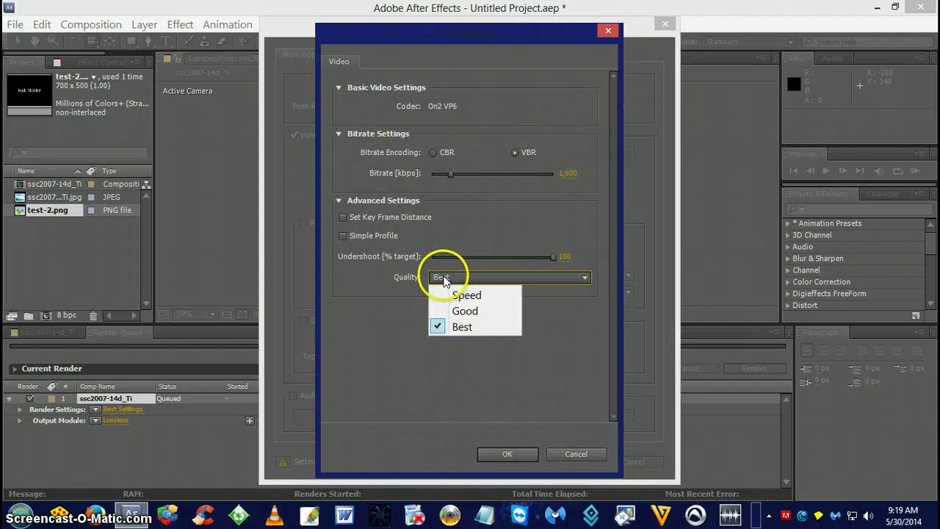
click(463, 330)
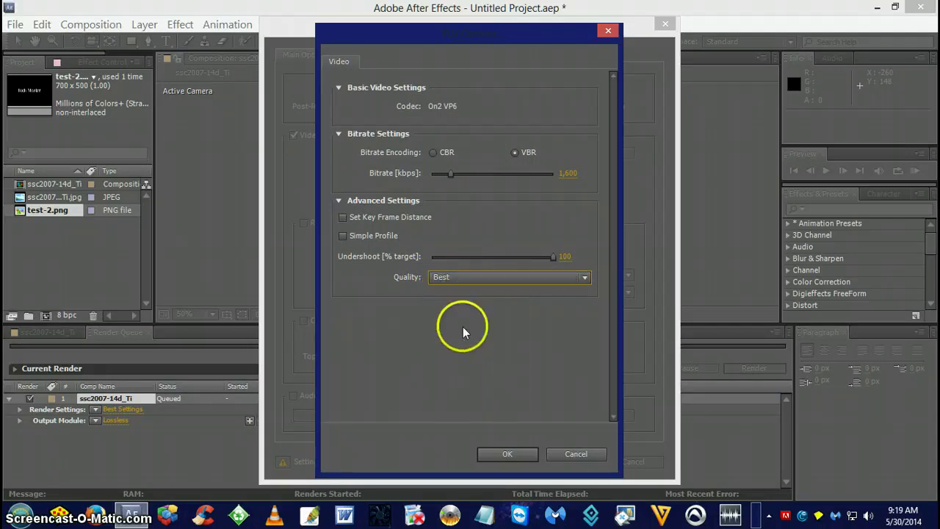
click(510, 453)
click(552, 461)
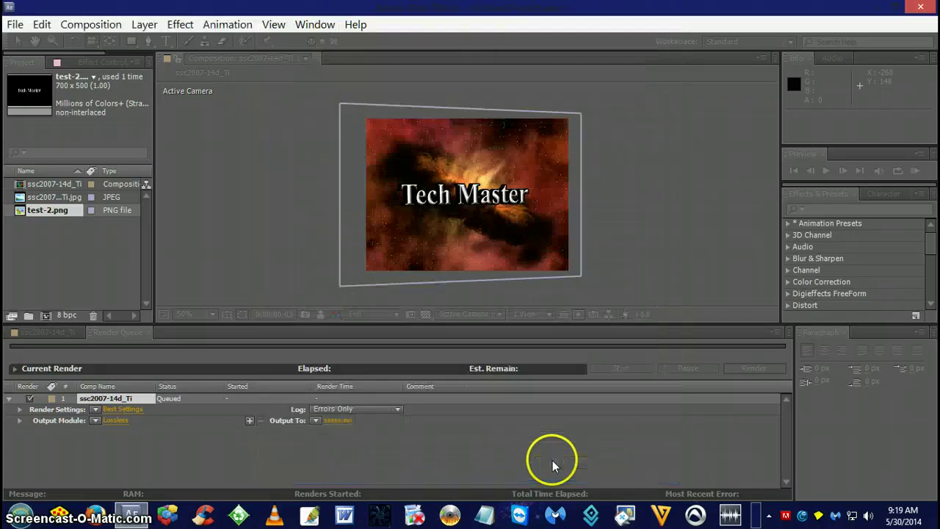
- Save the output file sssss.flv to the Desktop and render the queued composition
click(333, 421)
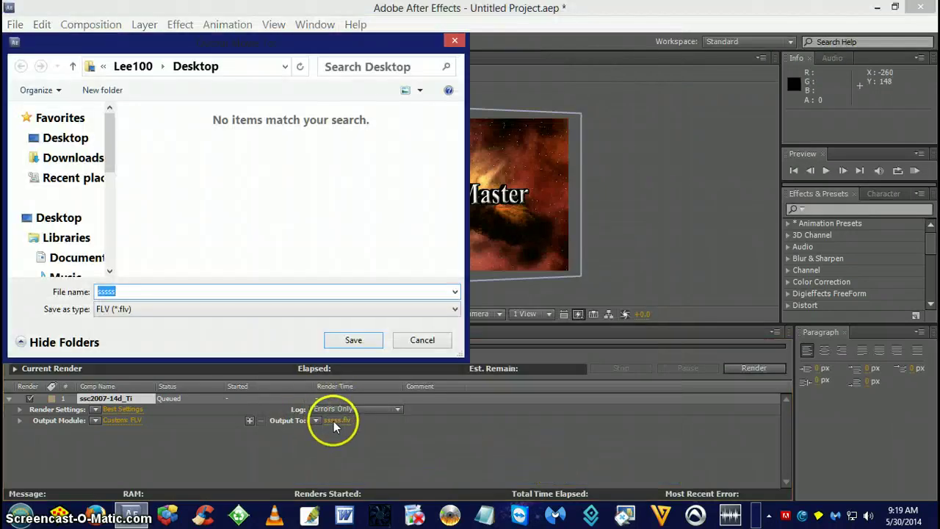
click(66, 138)
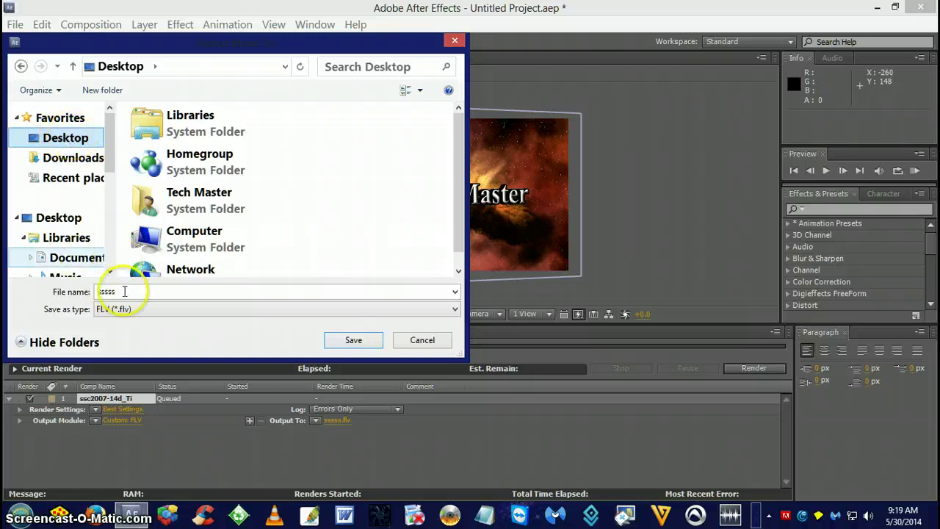
click(351, 346)
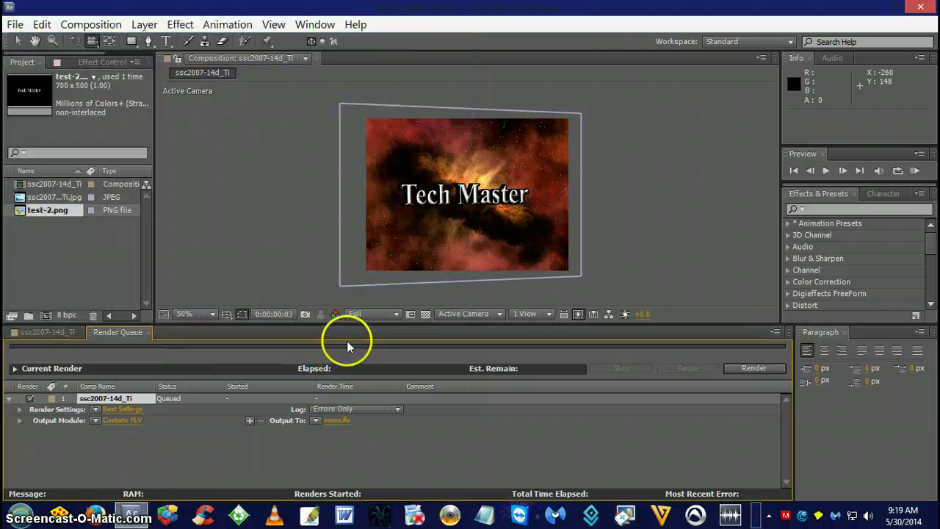
click(751, 370)
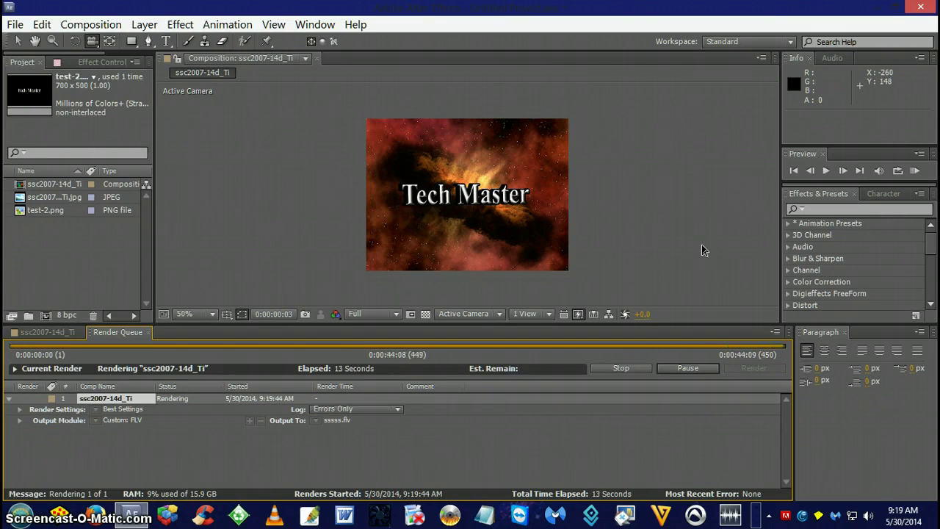
- Play the rendered sssss video from the desktop in VLC and close the player
click(879, 10)
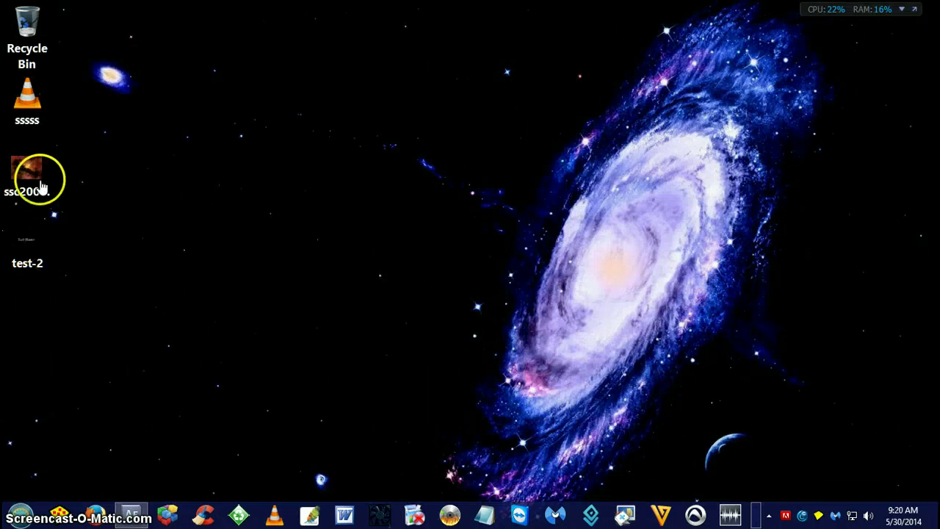
click(32, 120)
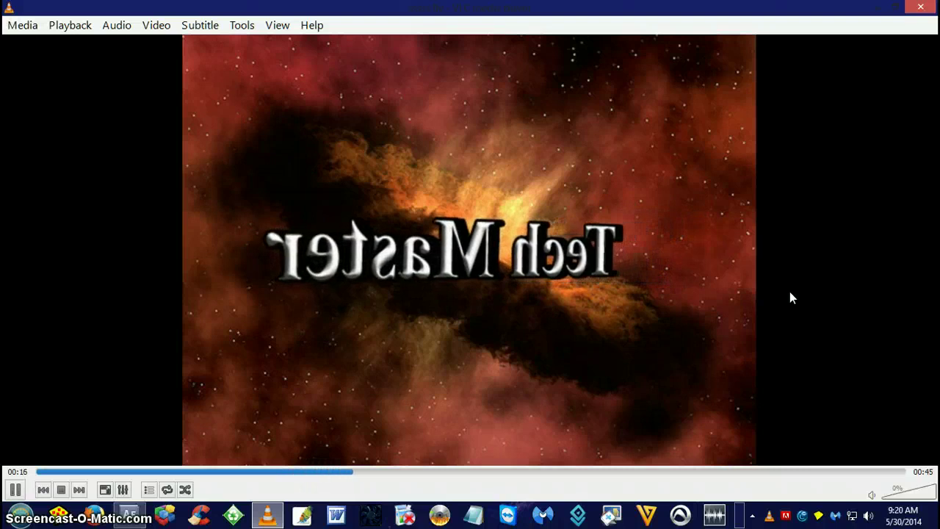
click(784, 292)
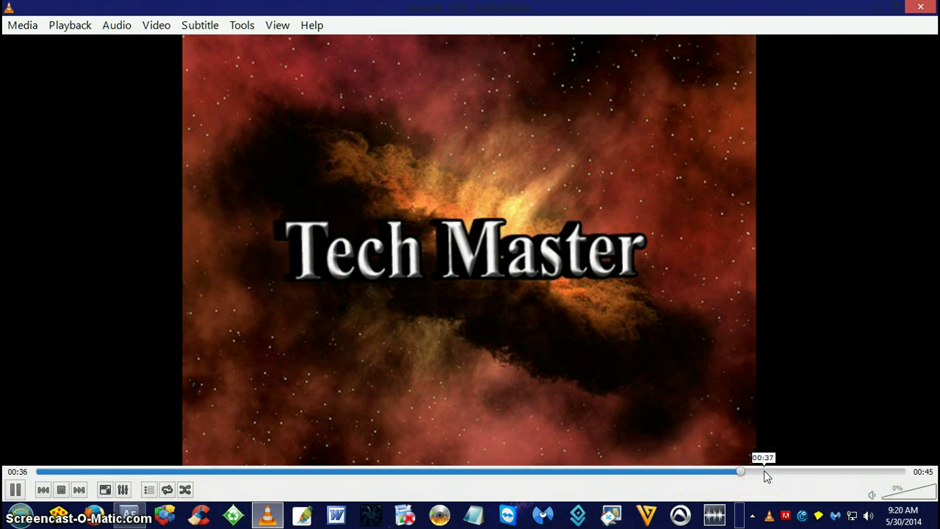
click(923, 8)
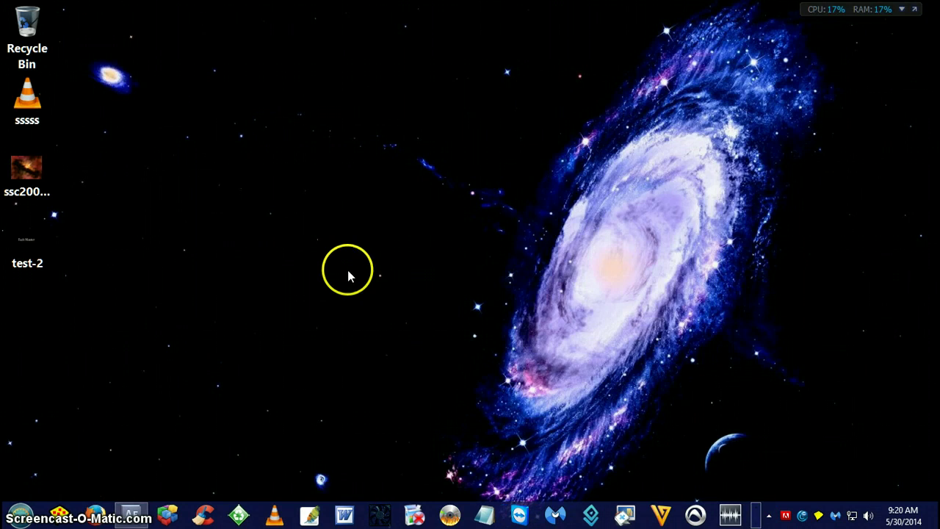
- Return to After Effects and start a new empty project without saving the current one
click(36, 169)
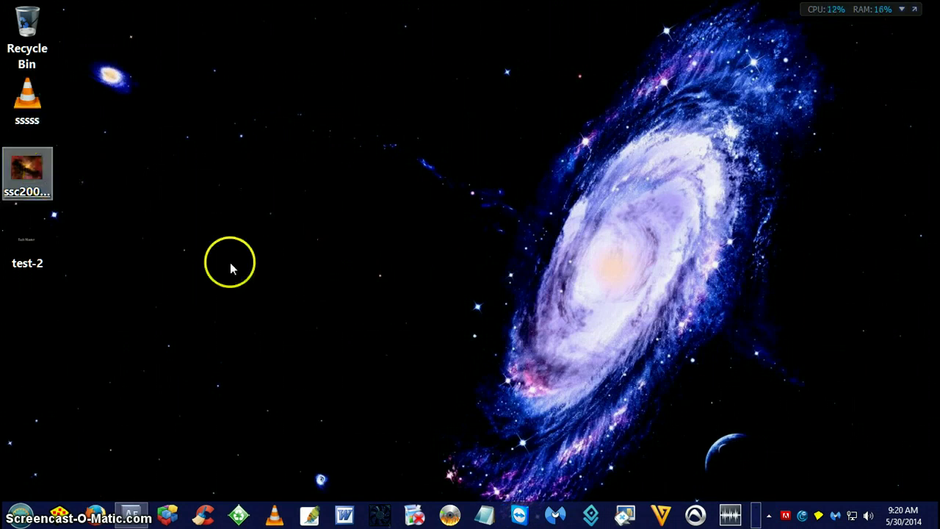
click(134, 514)
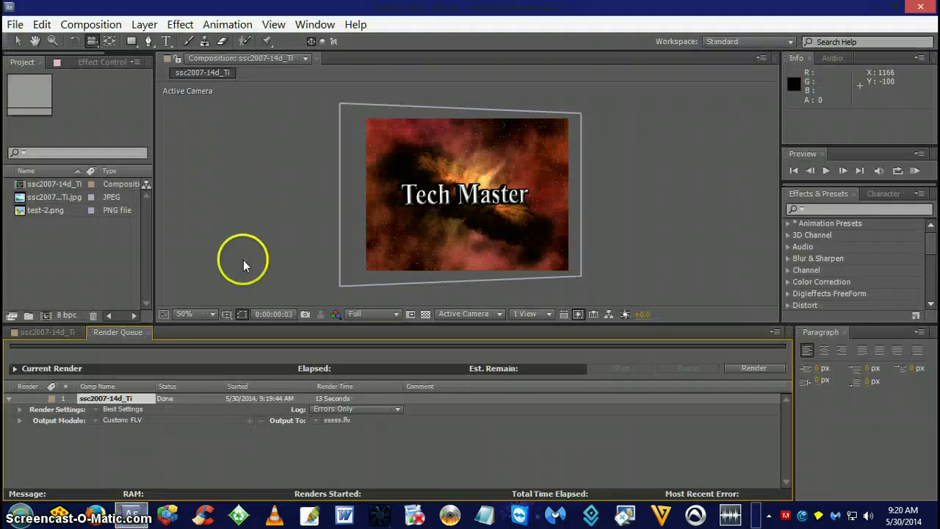
click(20, 27)
mouse_move(130, 44)
click(309, 43)
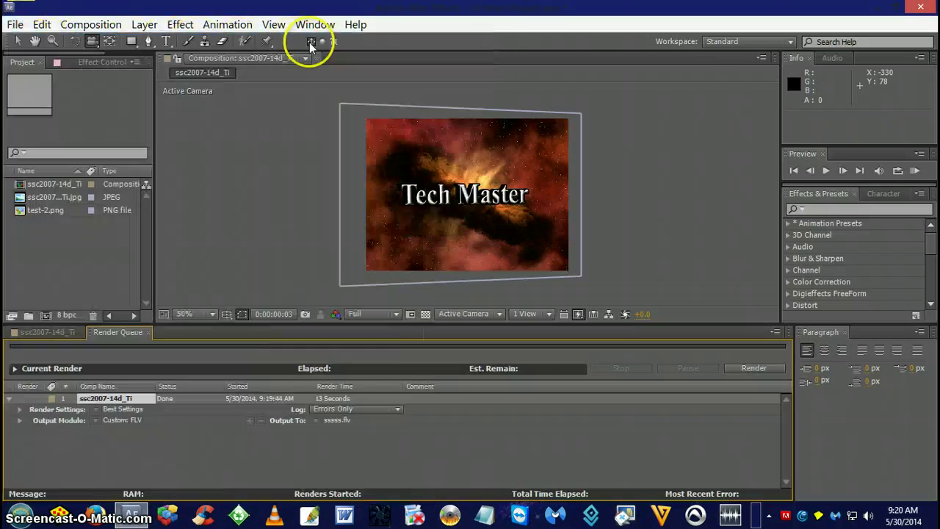
click(499, 276)
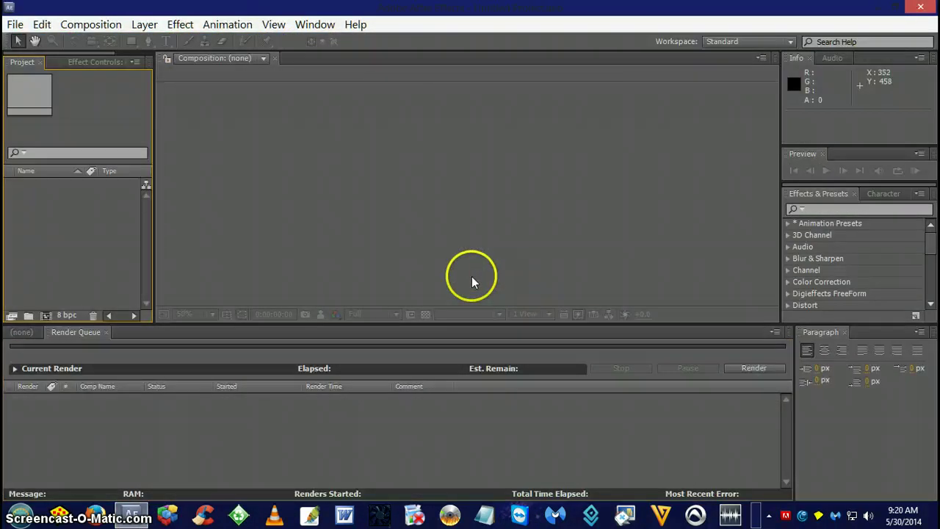
- Import the ssc2007-14d_Ti JPEG and the test-2 PNG from the Desktop into the project
click(16, 26)
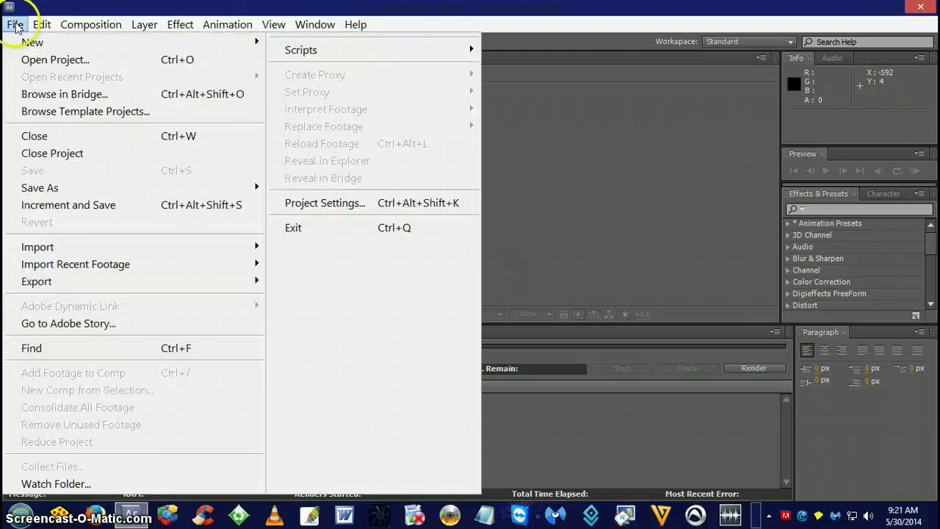
mouse_move(224, 253)
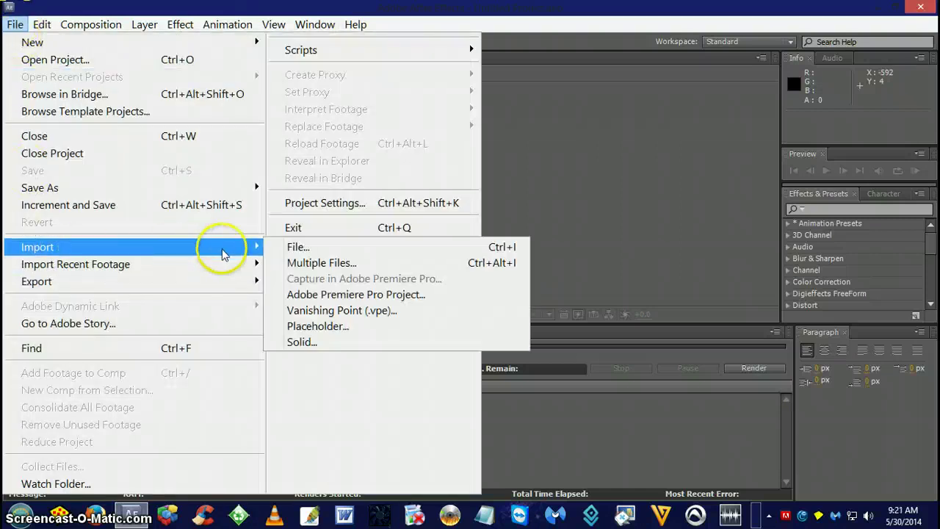
click(322, 262)
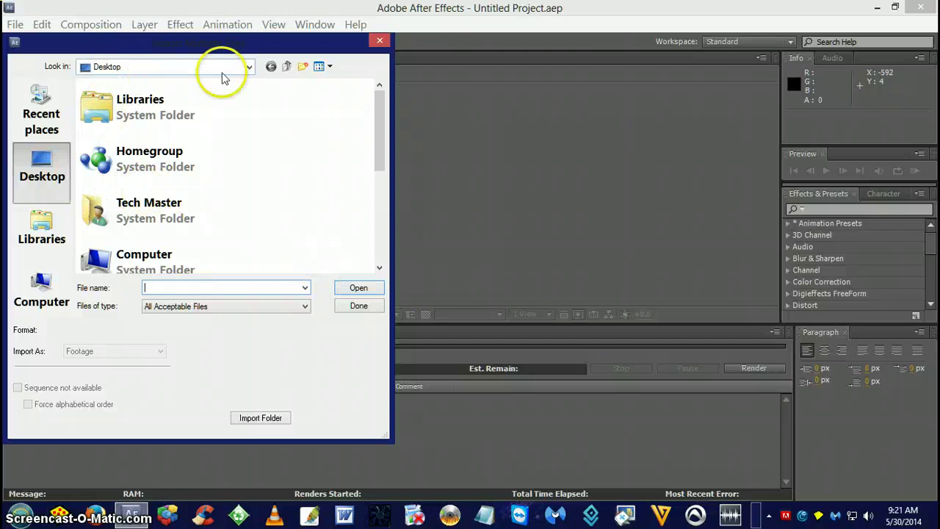
drag(379, 121, 373, 195)
click(163, 204)
double_click(163, 204)
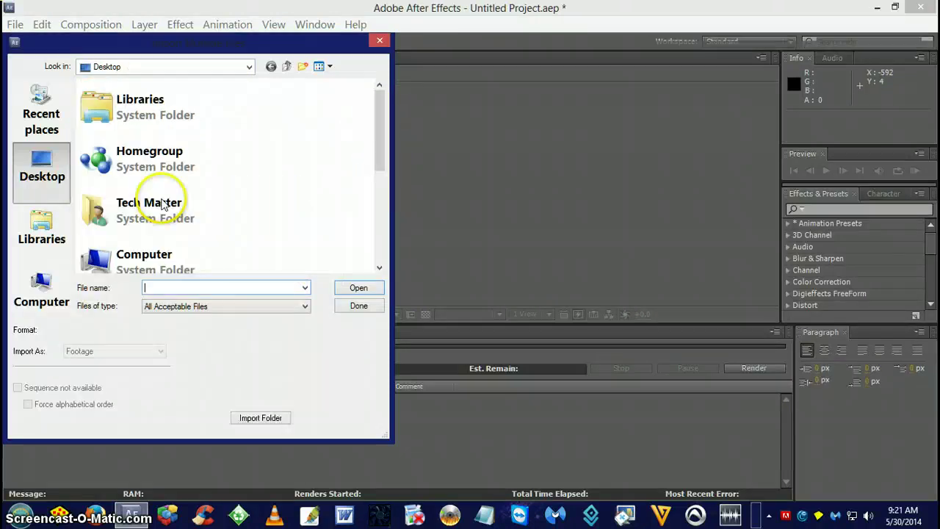
drag(387, 115, 390, 239)
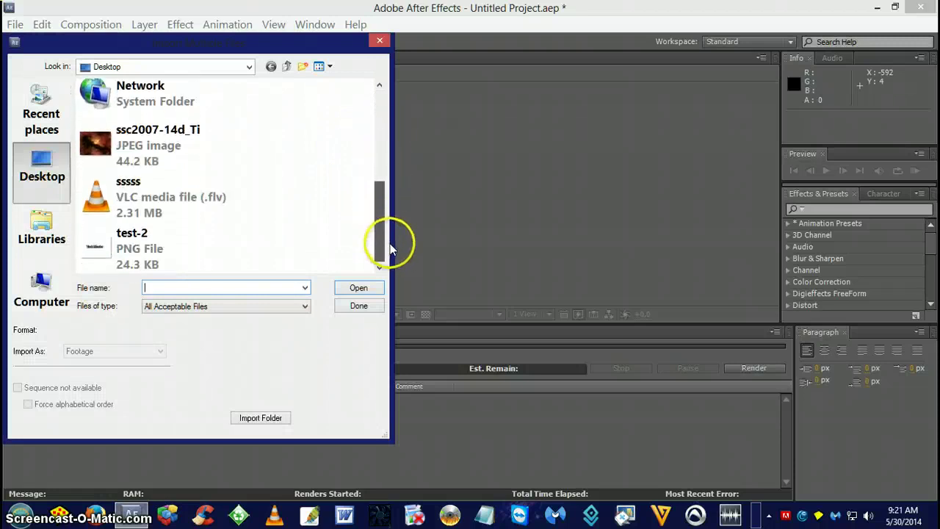
double_click(119, 249)
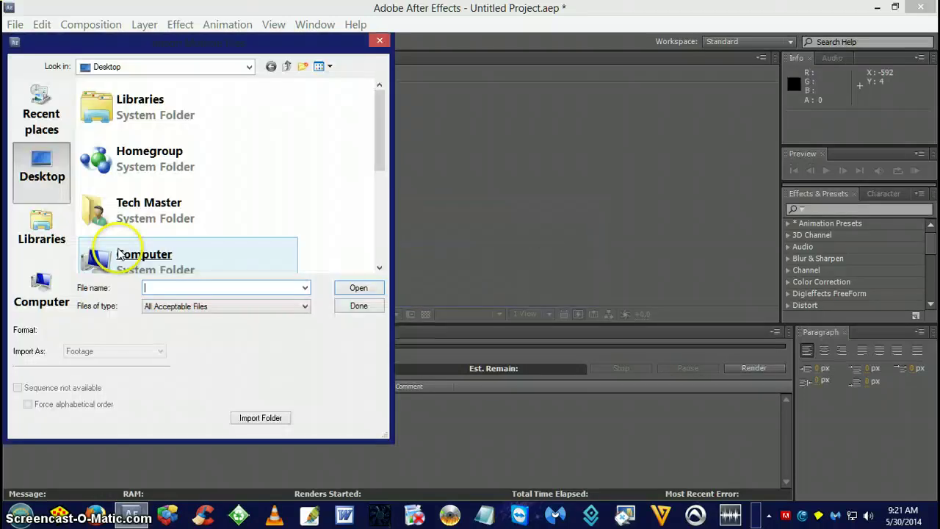
click(357, 307)
- Create a new composition from the ssc2007-14d_Ti.jpg footage
click(36, 235)
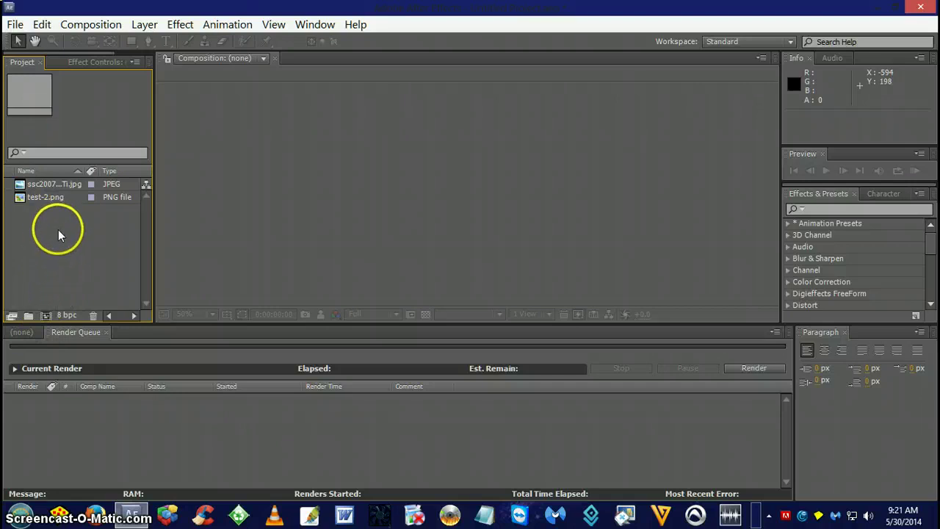
click(47, 185)
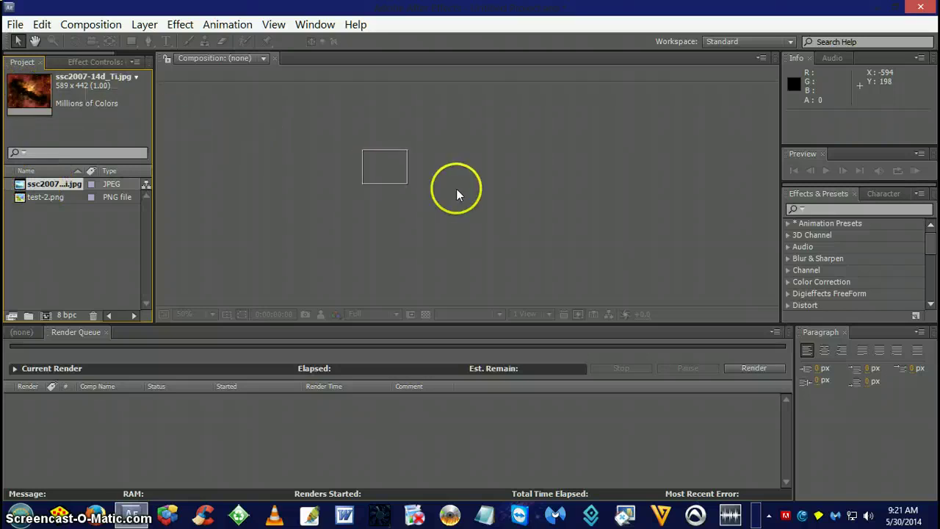
drag(456, 188, 486, 199)
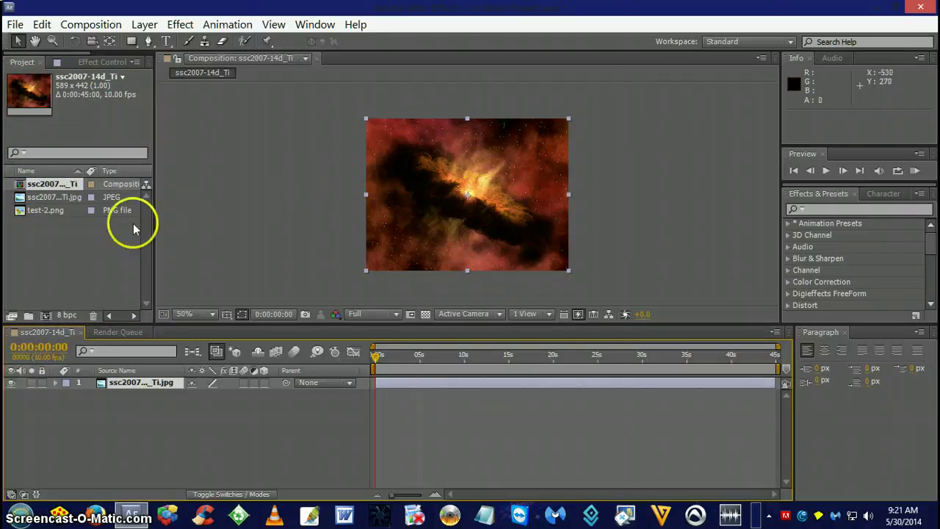
- Add test-2.png to the composition above the nebula image, centred over it, and make it a 3D layer
click(54, 253)
click(34, 213)
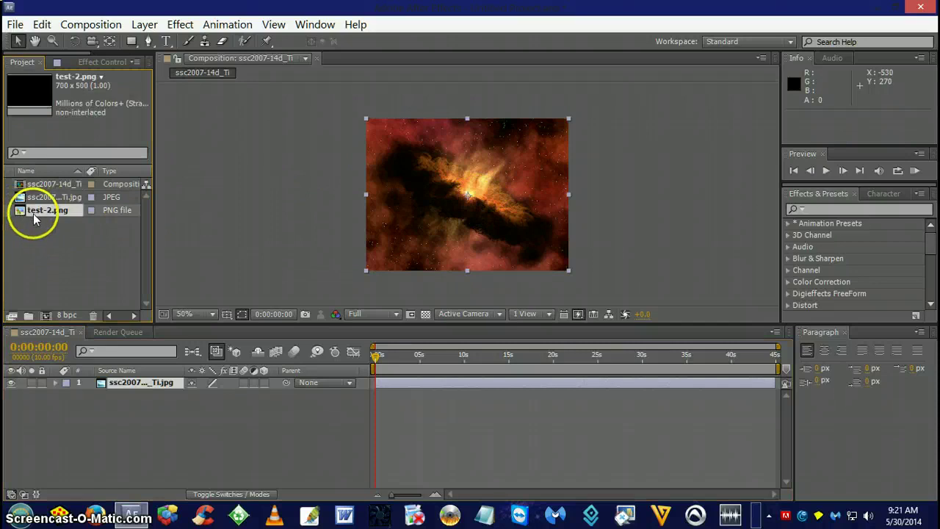
drag(33, 214, 464, 204)
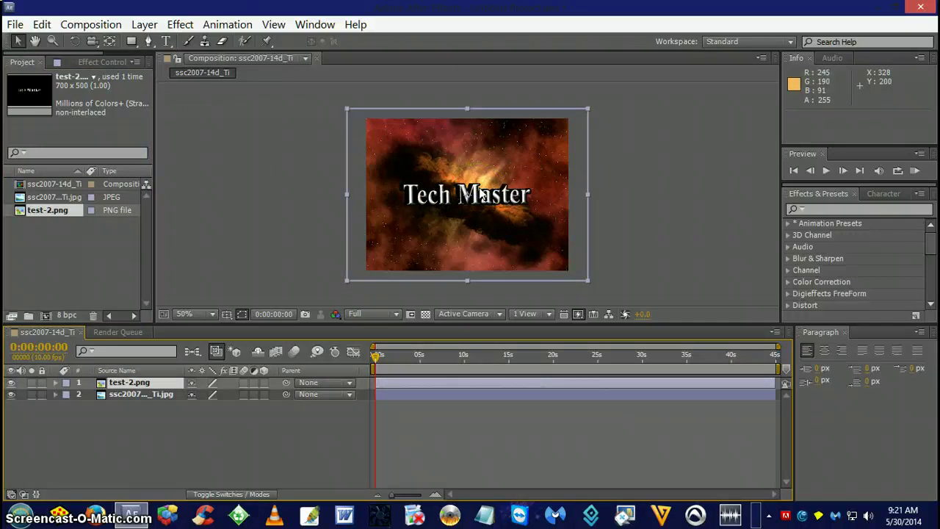
right_click(438, 388)
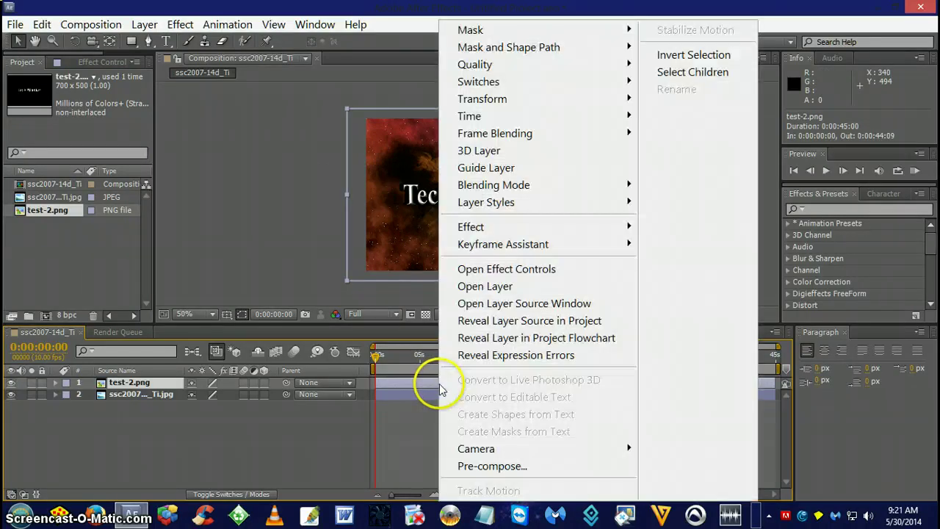
click(479, 151)
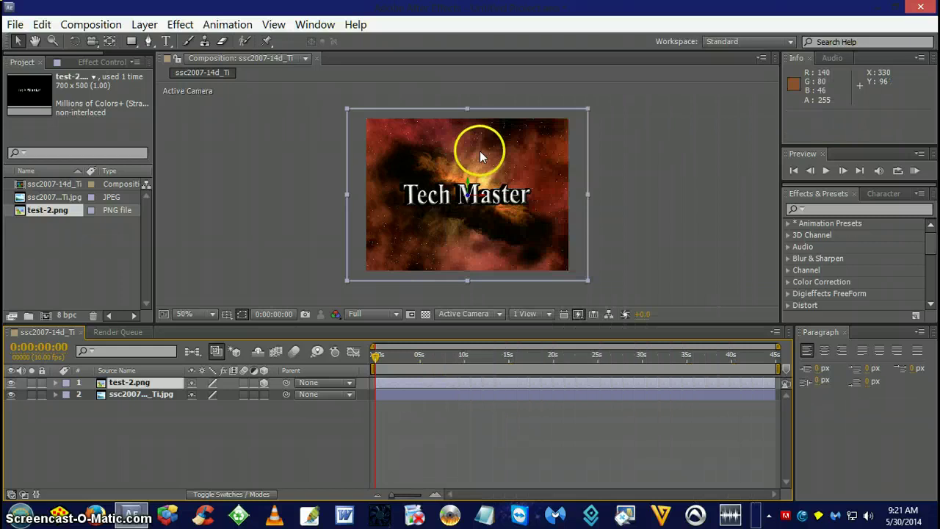
- Create a two-node camera layer named Camera 1 with the default settings
click(143, 24)
mouse_move(158, 42)
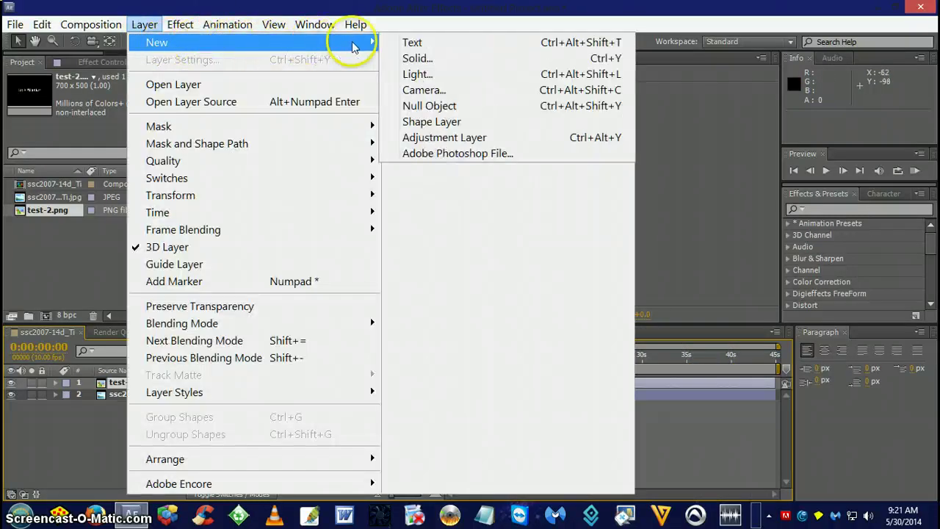
click(422, 89)
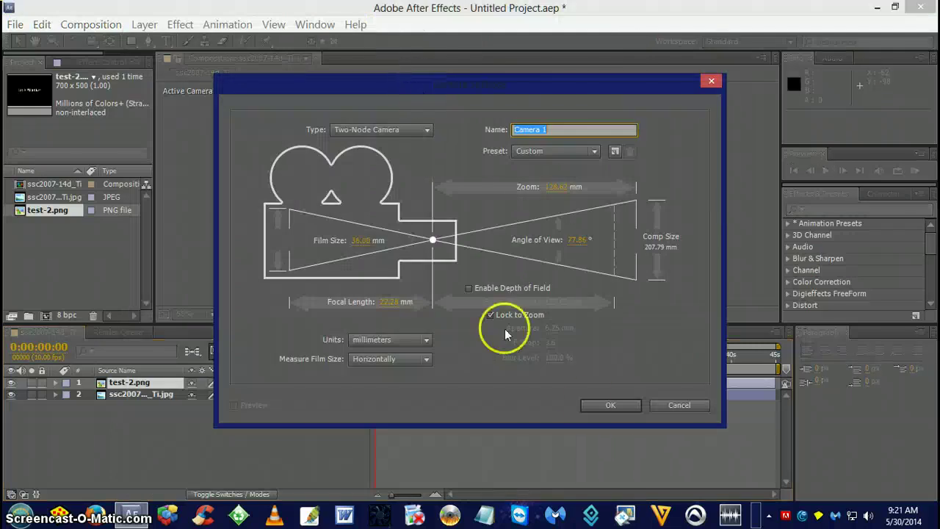
click(610, 405)
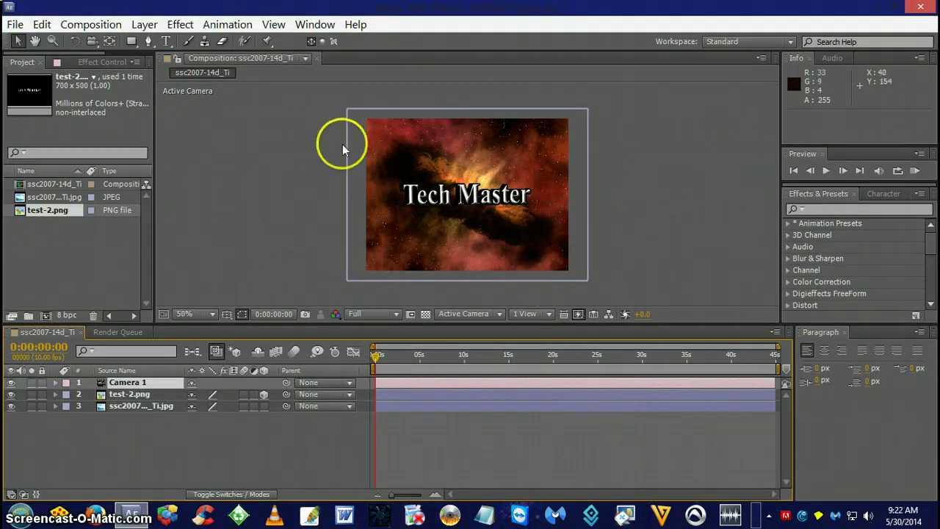
- Enable Position keyframing for Camera 1 at 0:00:00:00 and orbit the camera to about 218.7, 221.0, -356.6
click(91, 41)
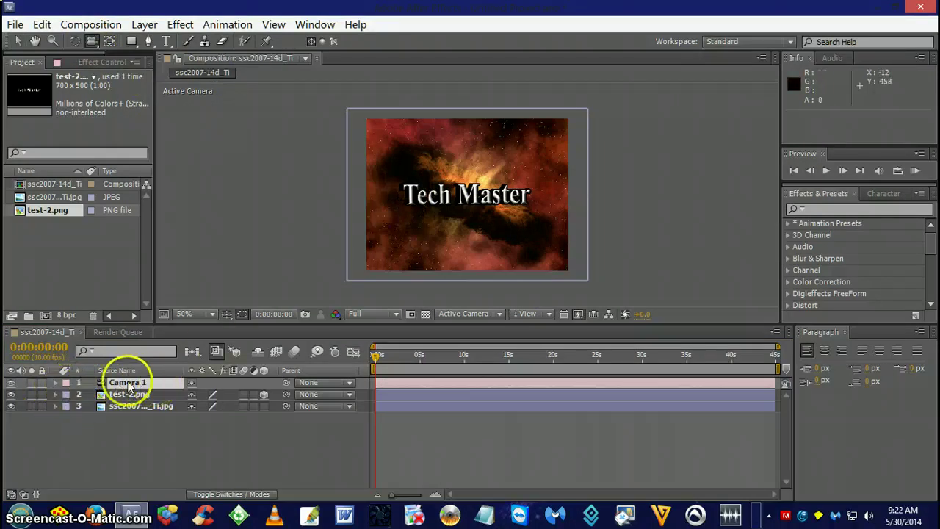
click(56, 382)
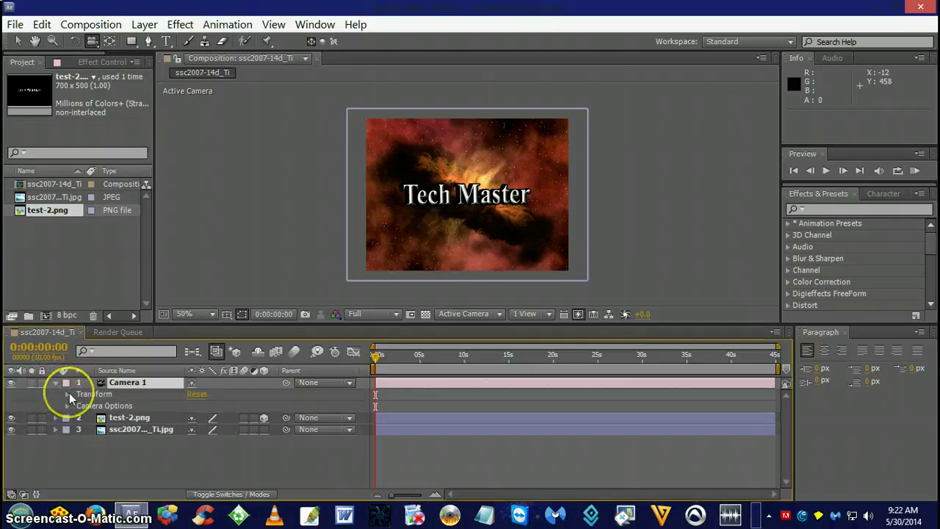
click(68, 394)
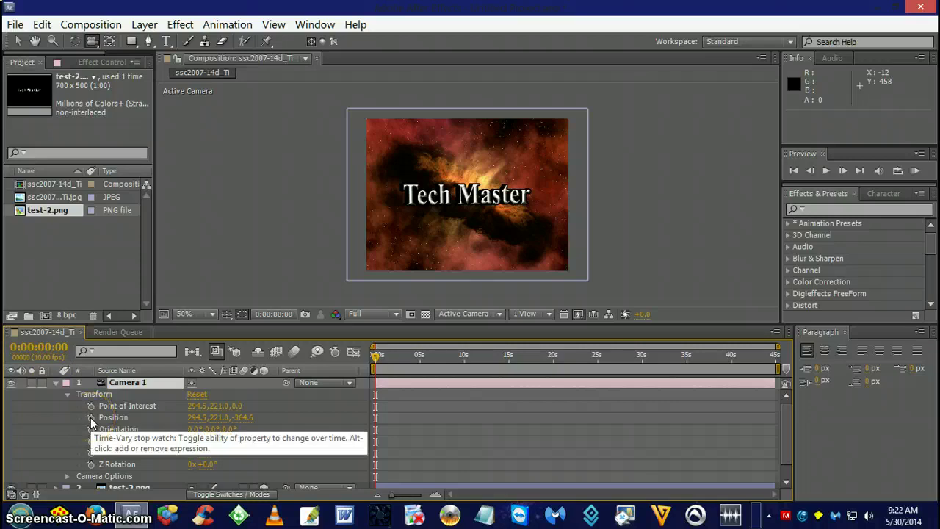
click(91, 417)
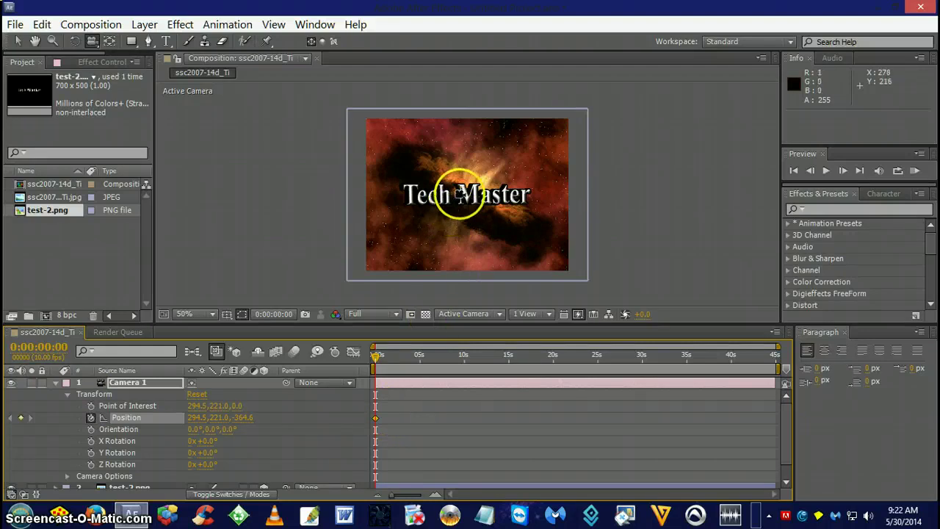
mouse_move(445, 205)
mouse_down()
mouse_move(472, 209)
mouse_move(462, 211)
mouse_up()
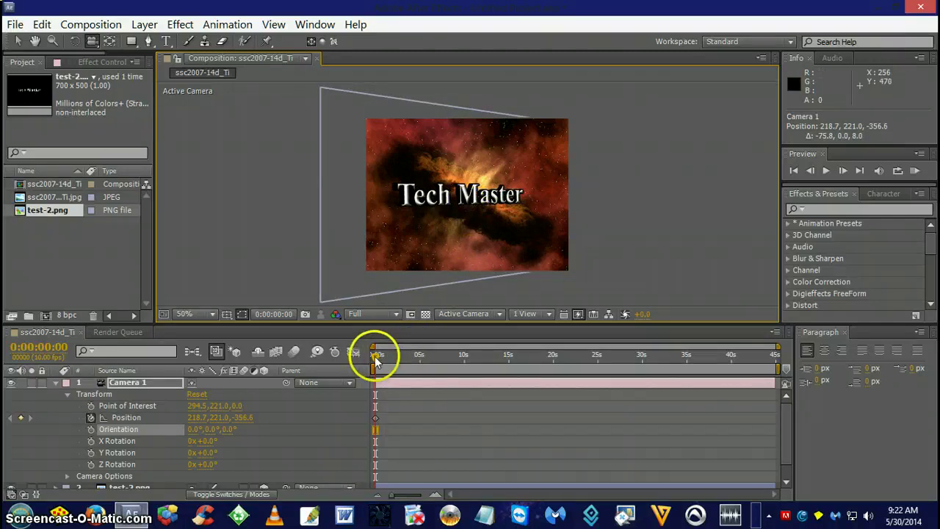
- Orbit the camera further to create Position keyframes at 0:00:00:08 and 0:00:01:03, and shift the second one to 0:00:01:05
drag(378, 357, 380, 357)
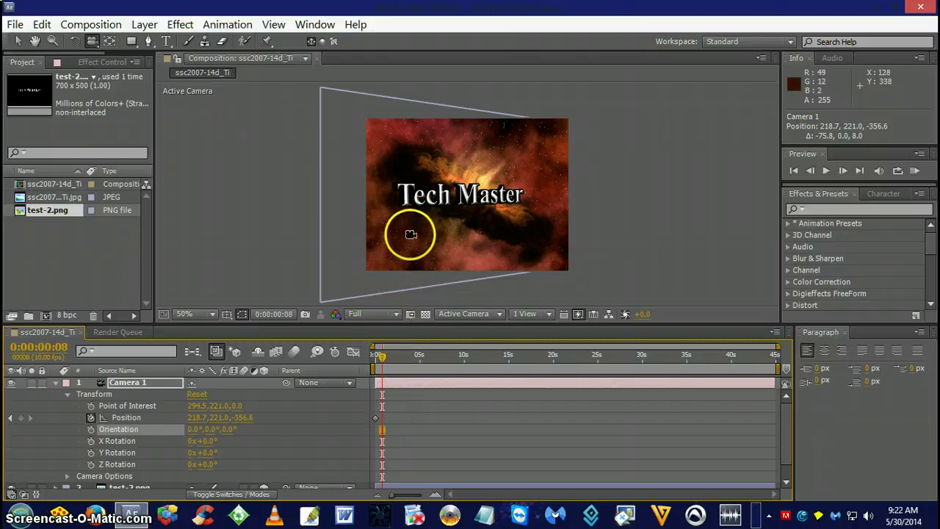
drag(412, 231, 422, 231)
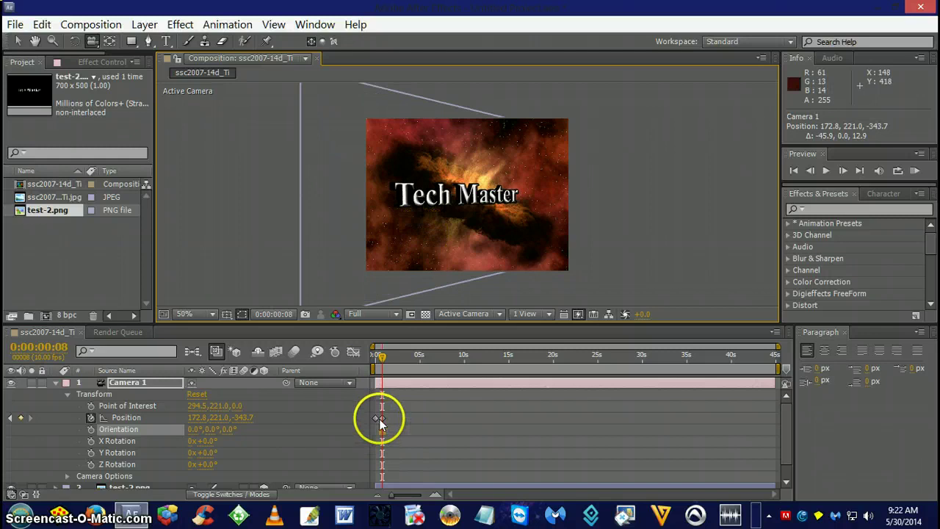
click(388, 359)
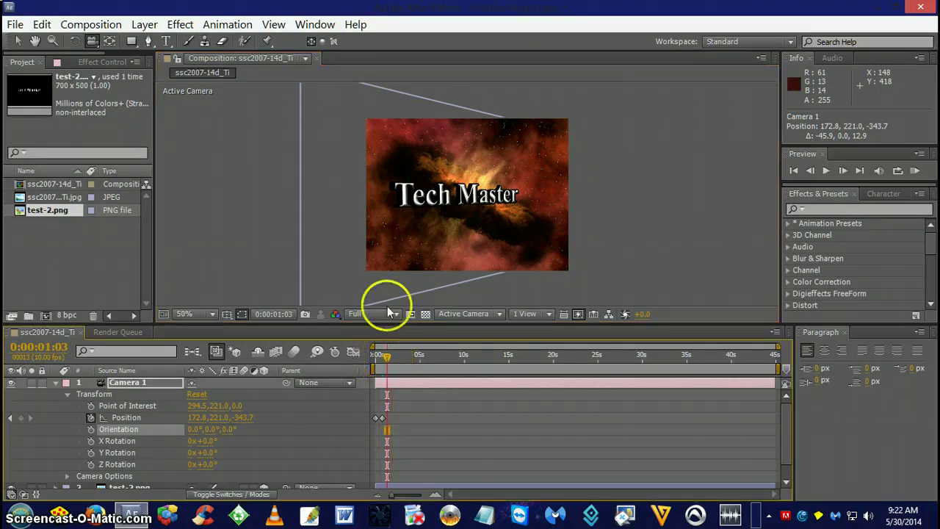
drag(403, 241, 413, 243)
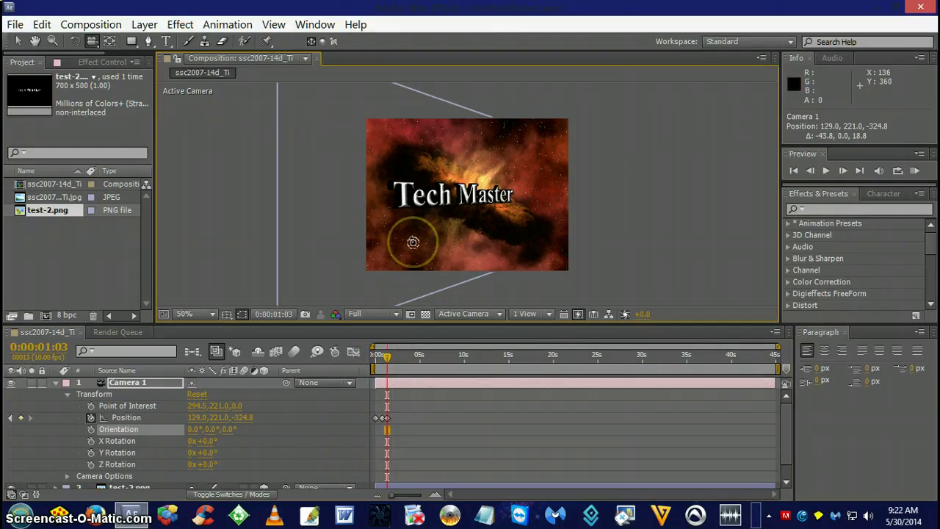
click(399, 381)
drag(389, 417, 390, 418)
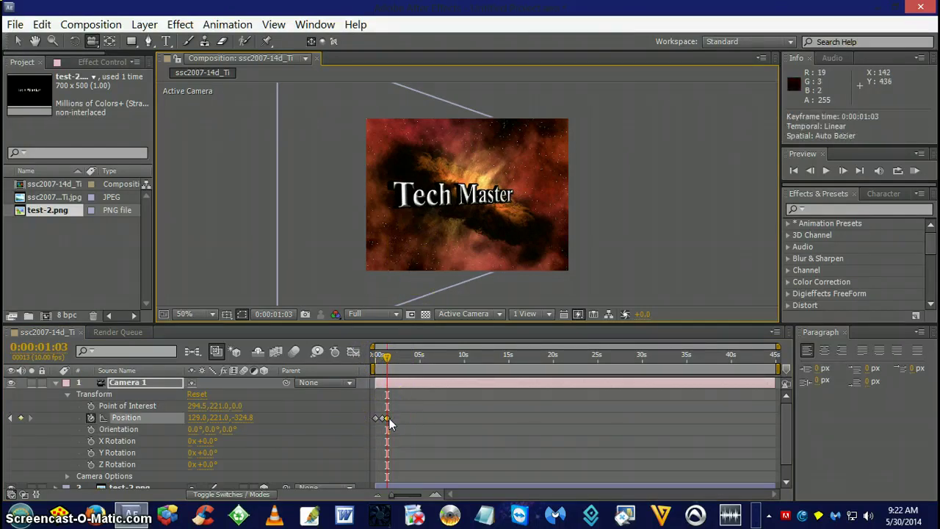
- Orbit the camera further for two more Position keyframes, at about 2 seconds and 0:00:02:06, and shift the last to 0:00:02:09
drag(387, 356, 395, 355)
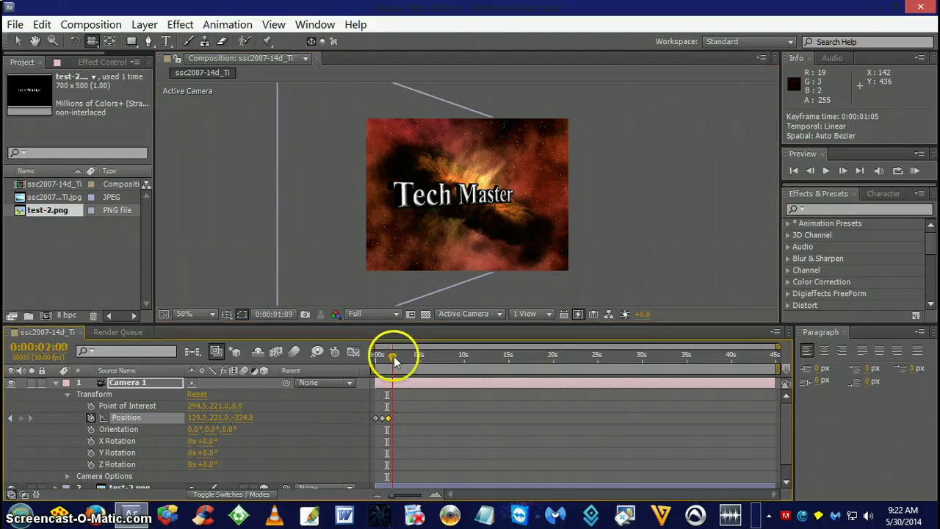
drag(426, 249, 439, 249)
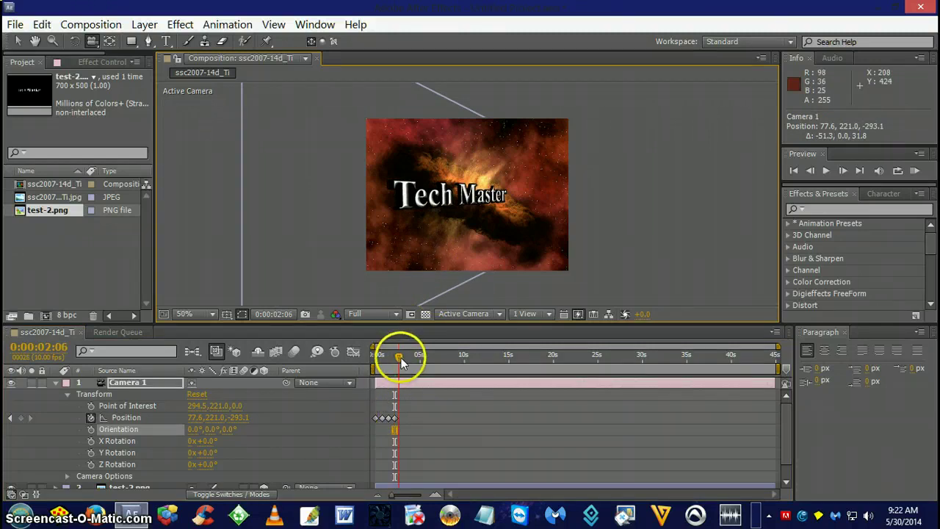
drag(412, 252, 422, 250)
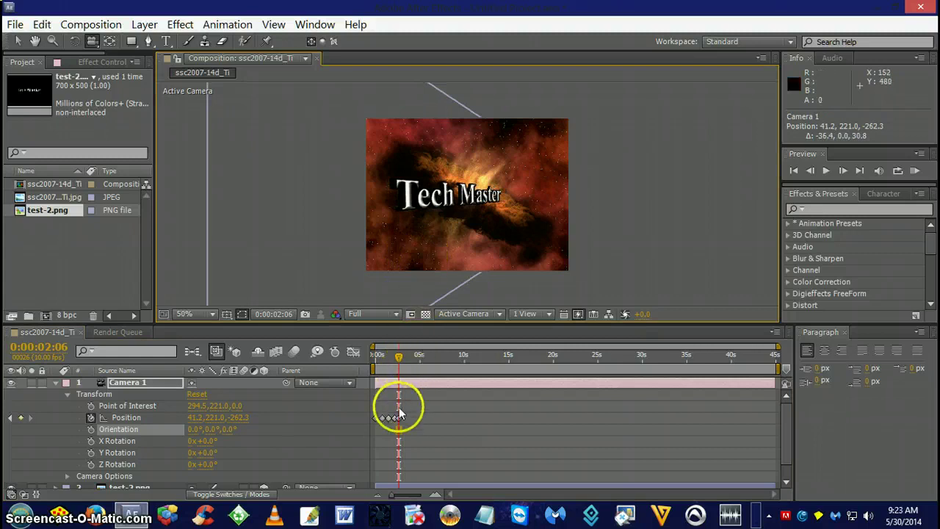
drag(400, 416, 403, 420)
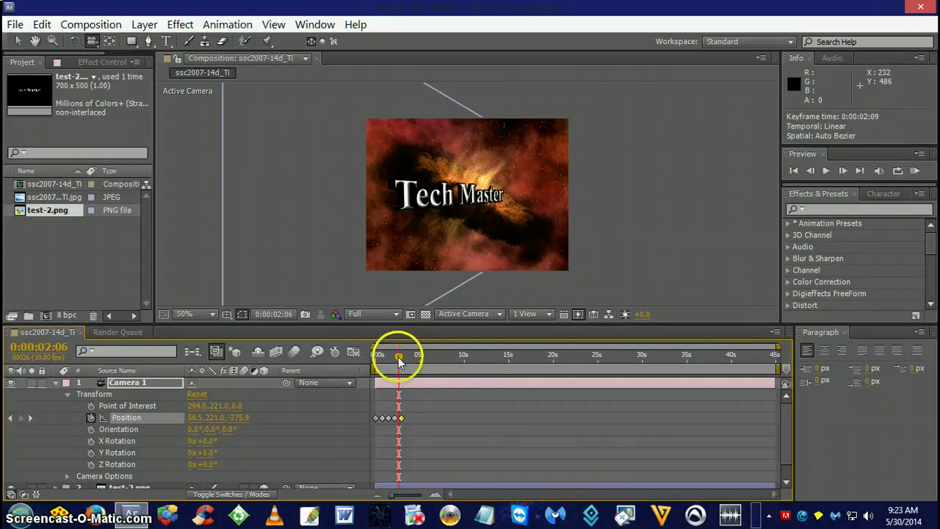
- Scrub back through the camera move to the start and shorten the work area to end at 0:00:37:05
drag(398, 357, 374, 348)
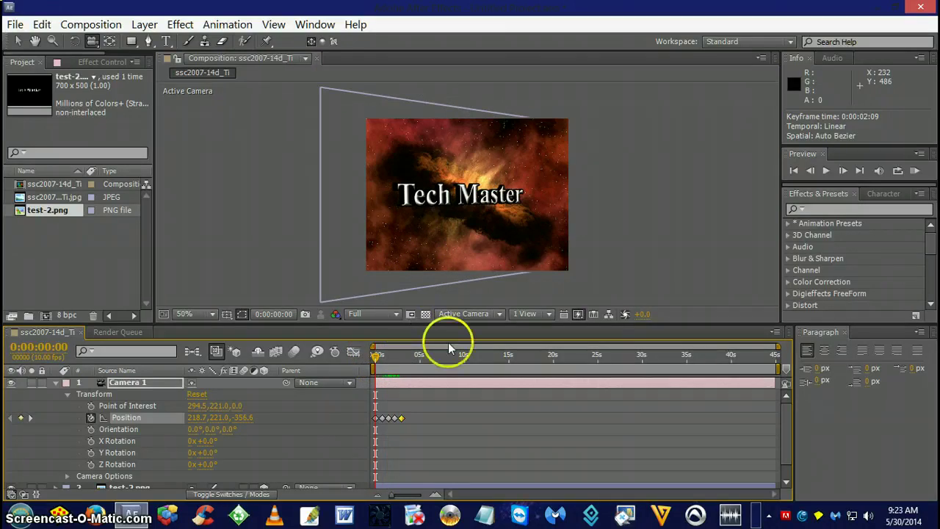
drag(777, 363, 710, 367)
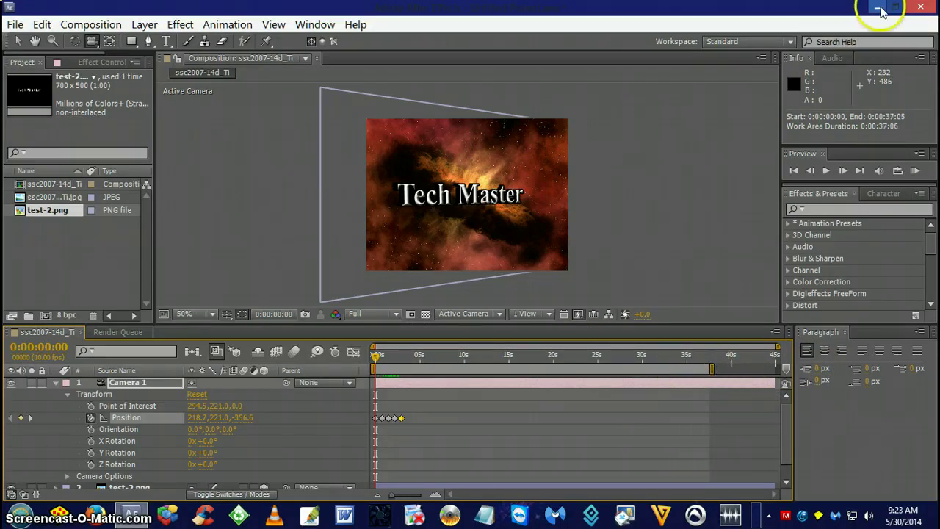
- Copy the sssss video from the desktop and paste it into Freemake Video Converter
click(879, 8)
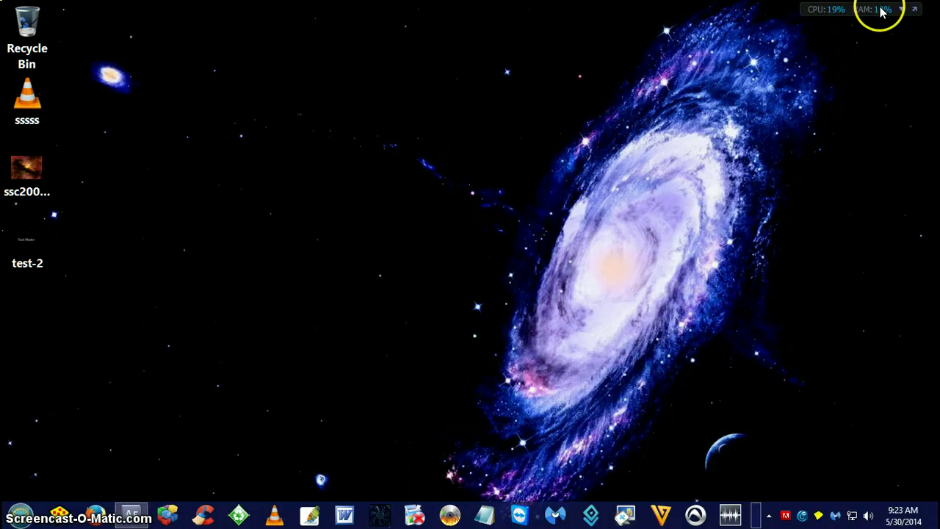
right_click(28, 105)
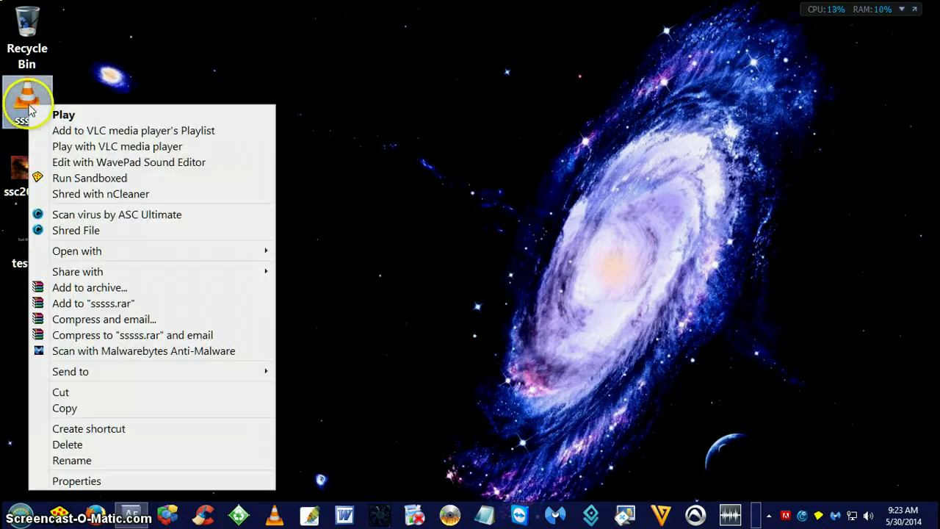
click(72, 409)
click(660, 515)
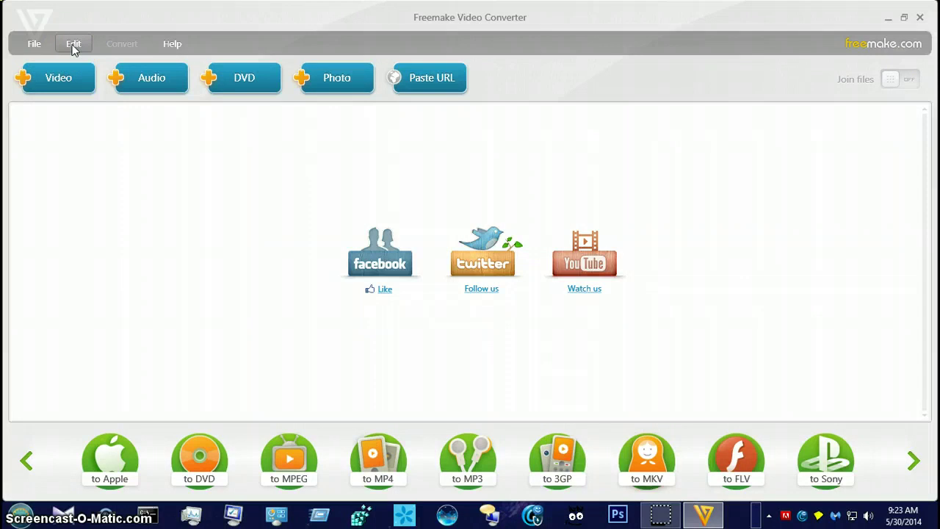
click(73, 45)
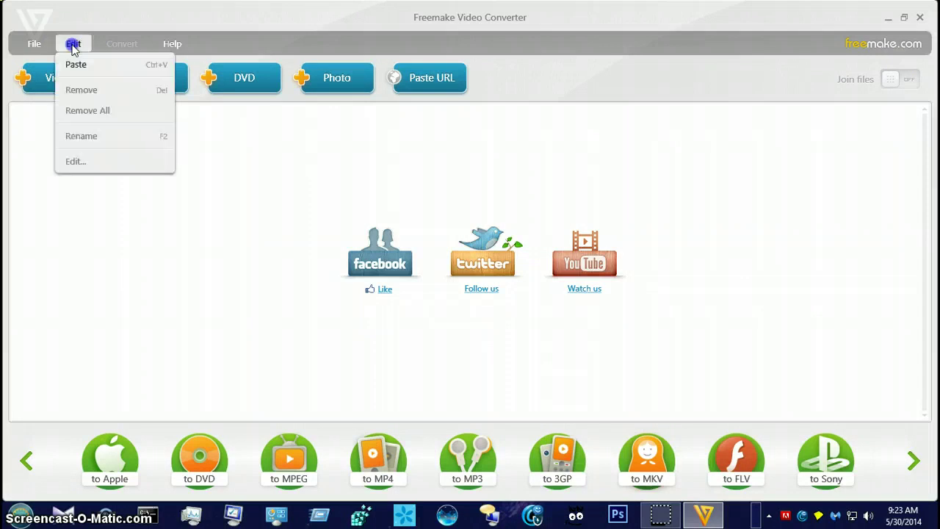
click(76, 64)
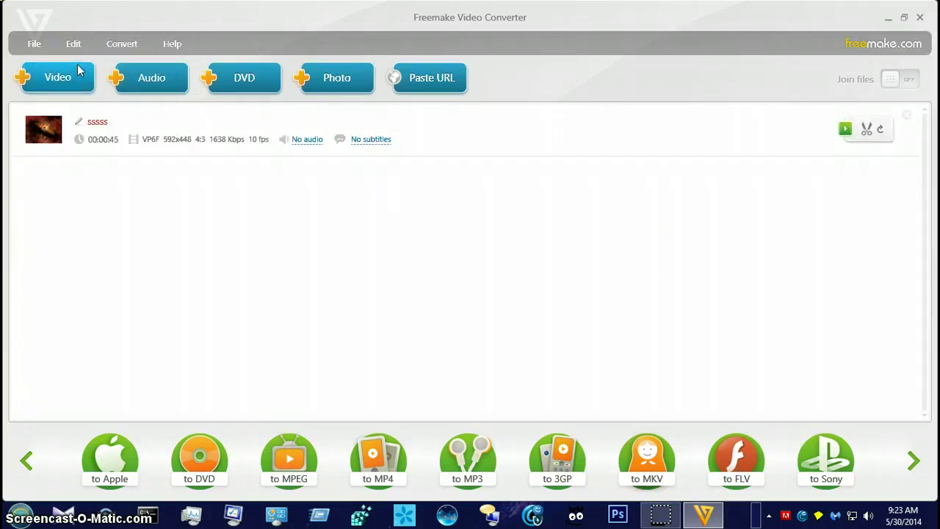
- Open the sssss clip in the cutting editor, preview its playback and pause it at about 0:30
click(870, 129)
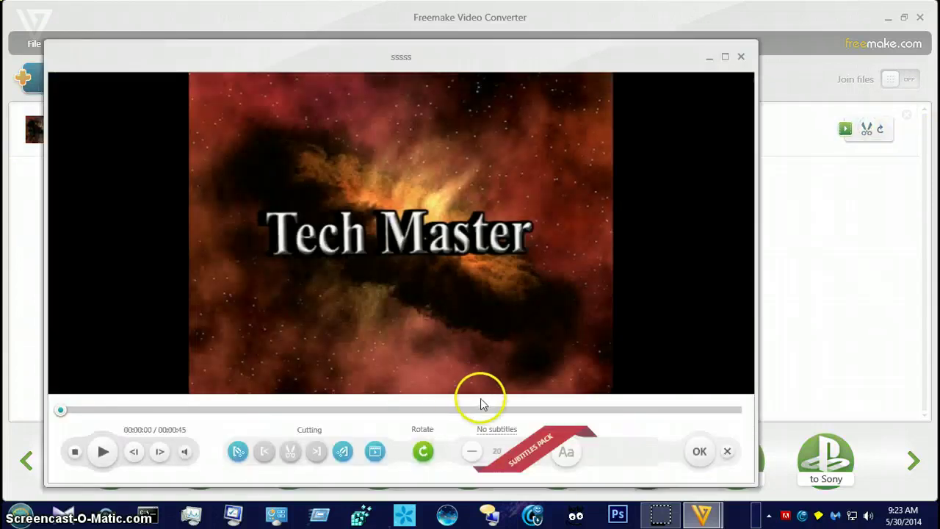
click(103, 452)
click(431, 410)
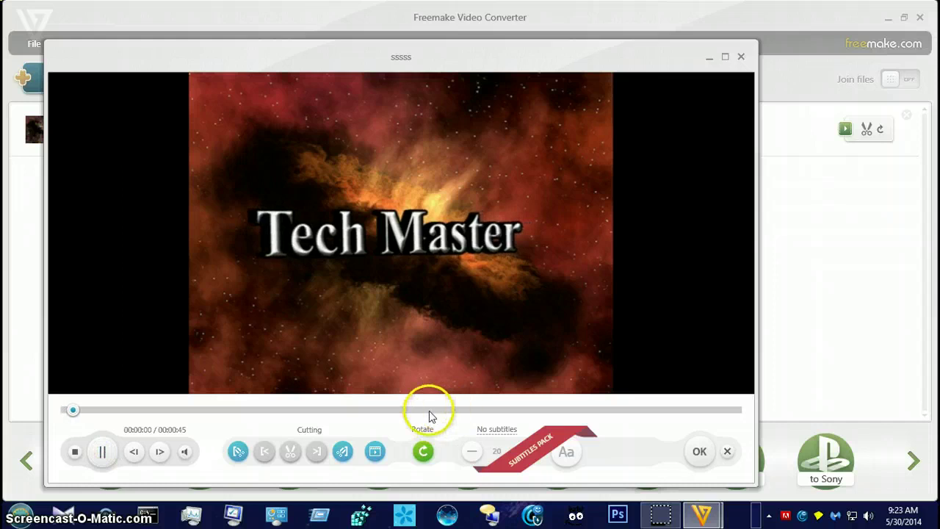
click(103, 451)
click(104, 453)
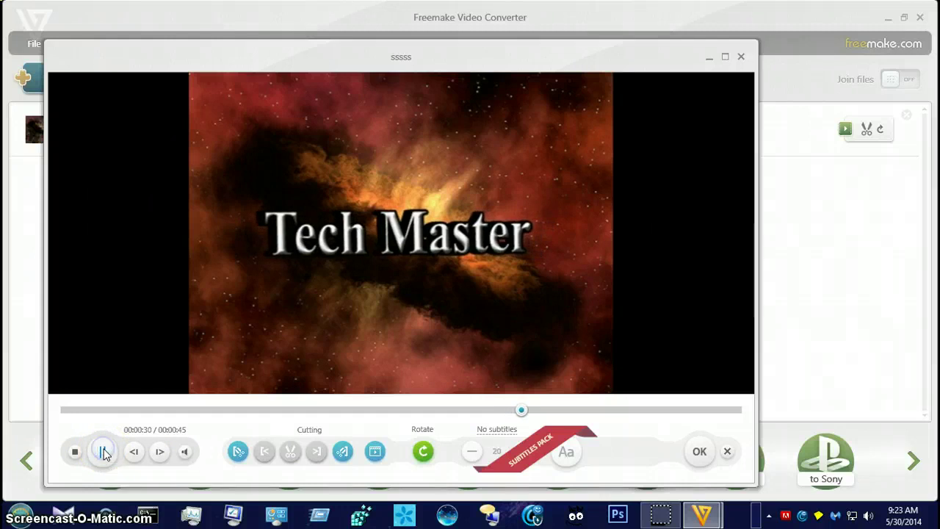
drag(528, 409, 520, 414)
- Cut the section from about 0:30 to the end out of the clip and return the playhead to the start
click(238, 450)
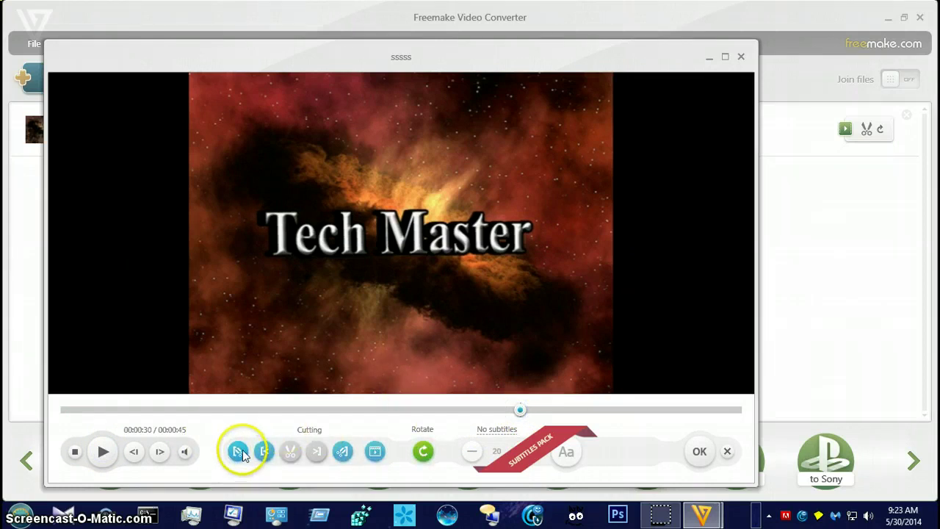
drag(520, 411, 764, 417)
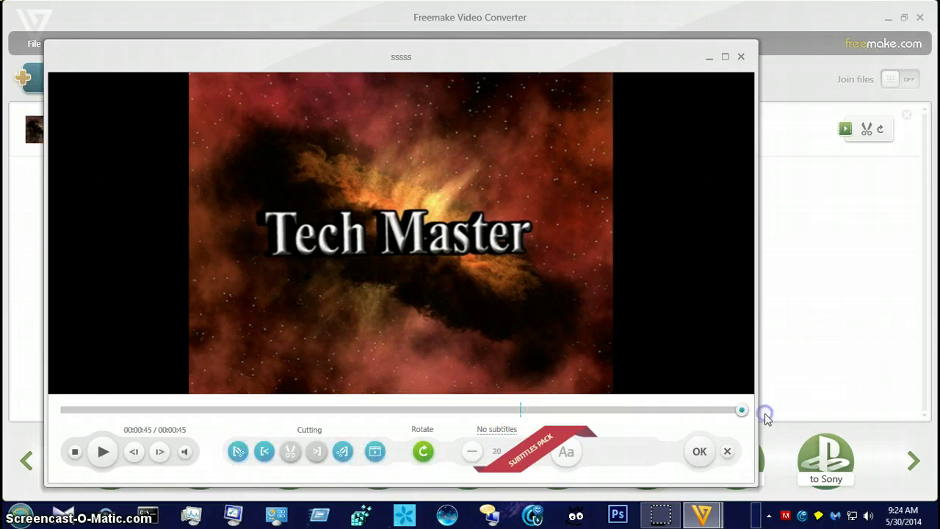
click(343, 451)
click(290, 451)
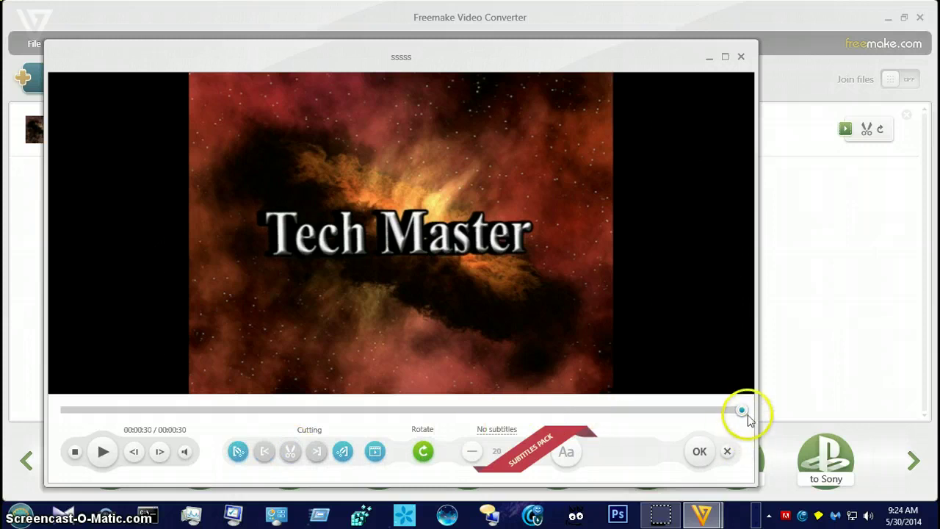
drag(742, 410, 494, 413)
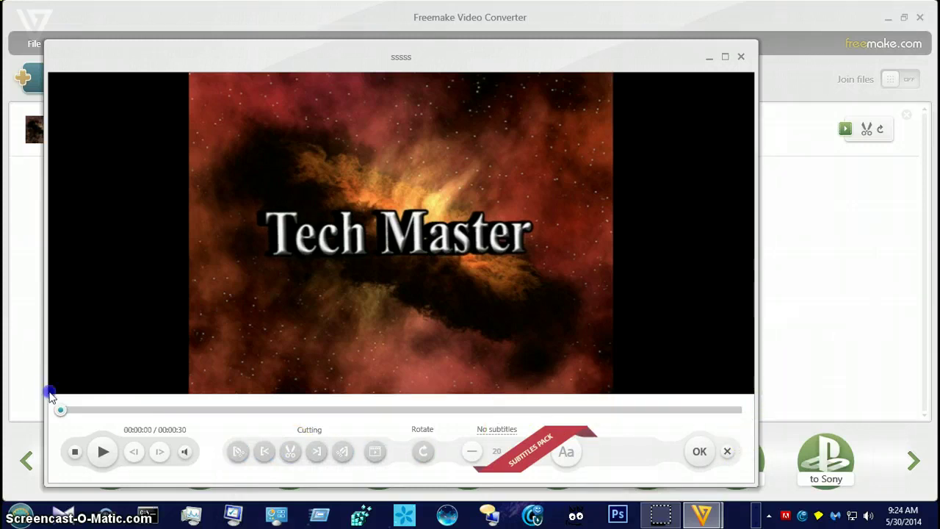
- Play back the trimmed sssss clip from the start
click(103, 451)
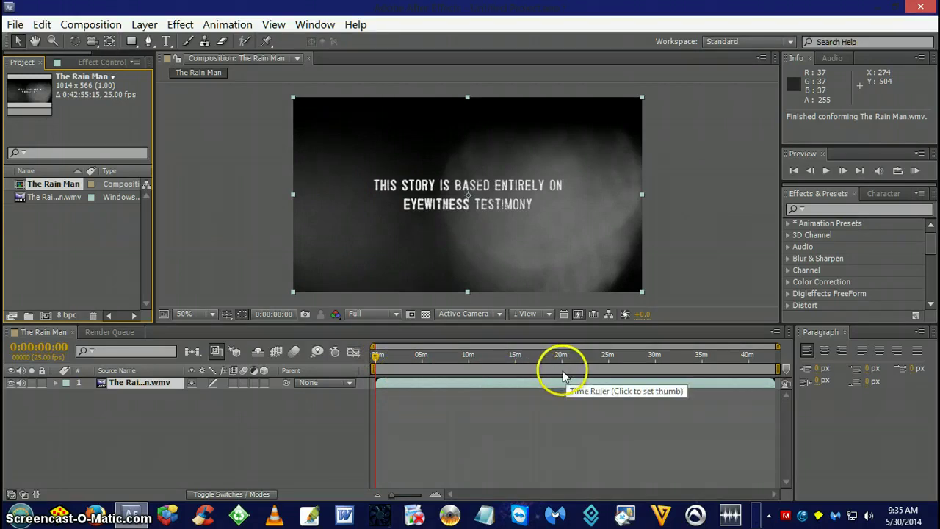
- Switch to After Effects and import only eeeeeee.mp4 from the desktop through the multiple-file import
click(14, 24)
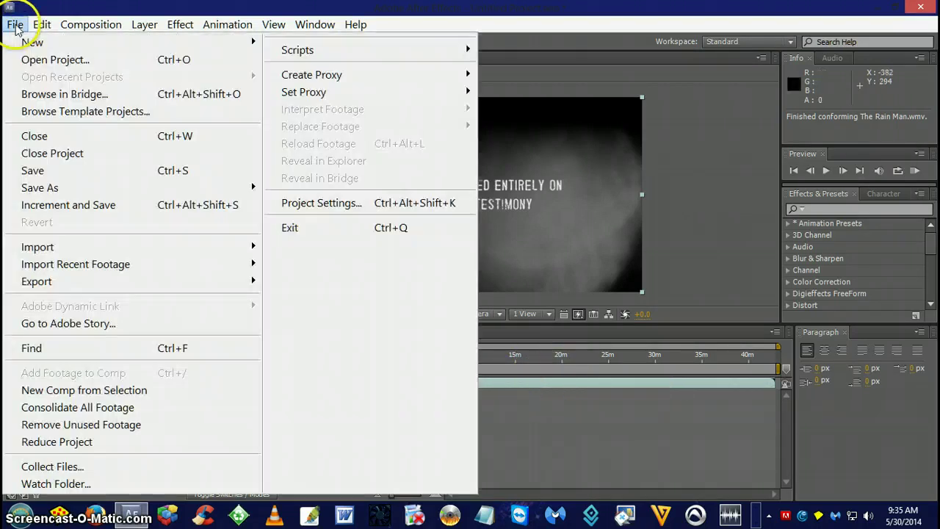
mouse_move(80, 247)
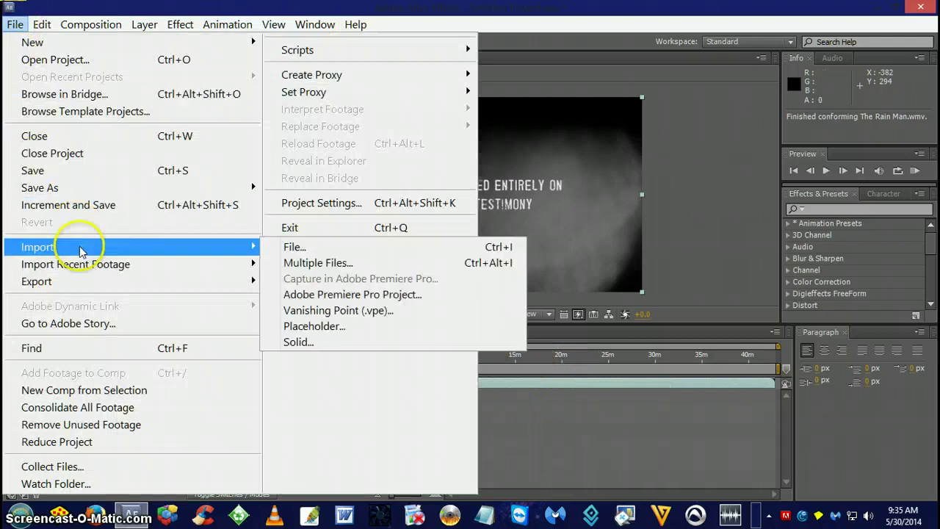
click(310, 264)
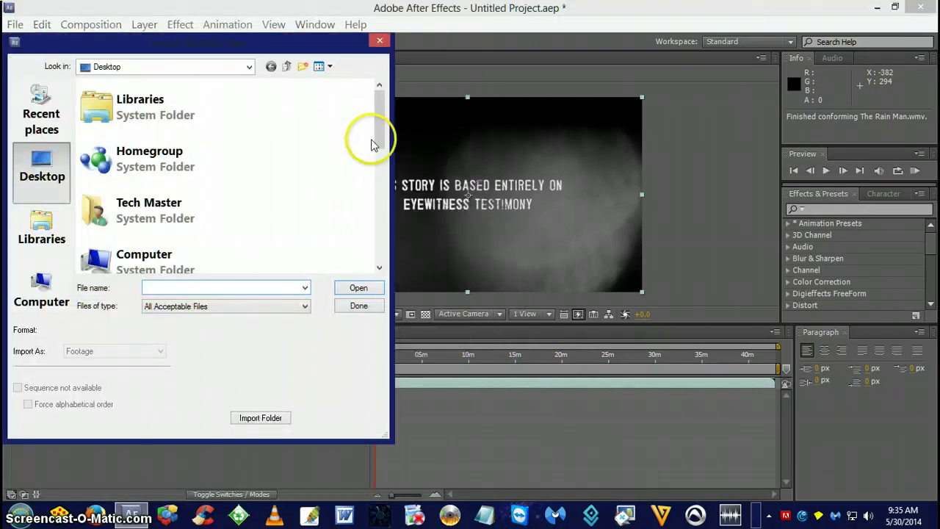
drag(383, 114, 383, 132)
drag(383, 156, 369, 163)
click(150, 173)
double_click(150, 176)
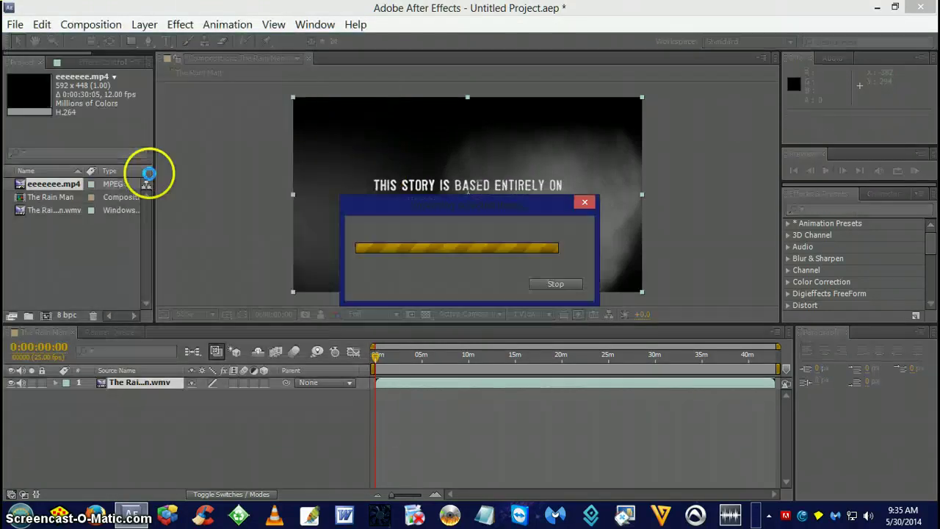
click(359, 306)
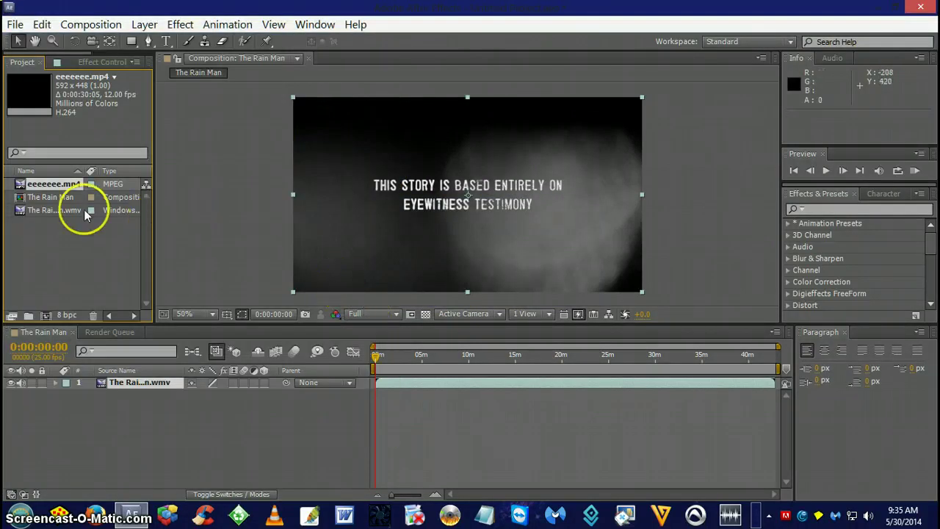
- Place eeeeeee.mp4 centred in The Rain Man composition and shift The Rain Man.wmv layer to start at 0:45:08:09, beyond the composition's end
drag(26, 88, 468, 200)
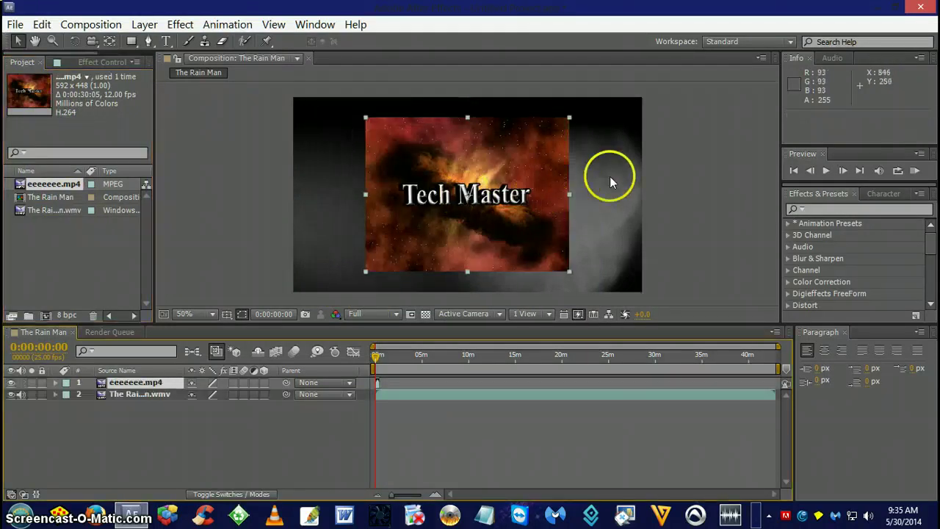
click(404, 396)
drag(399, 396, 821, 395)
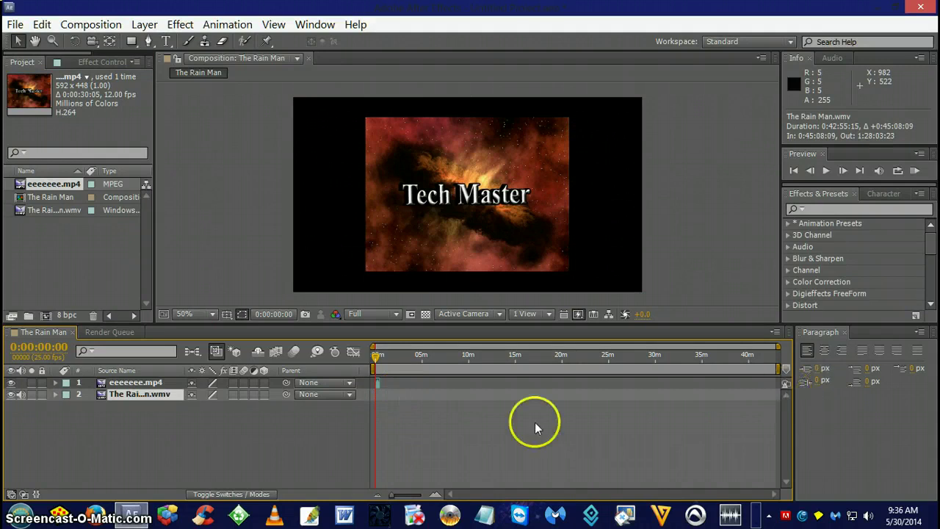
- Resize The Rain Man composition to 590 x 443 px to fit the Tech Master clip
drag(391, 499, 414, 495)
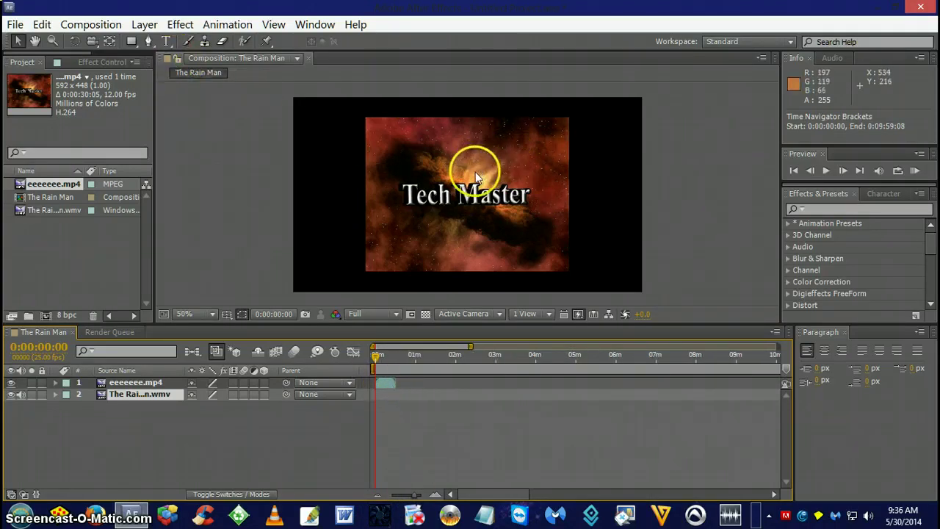
click(90, 24)
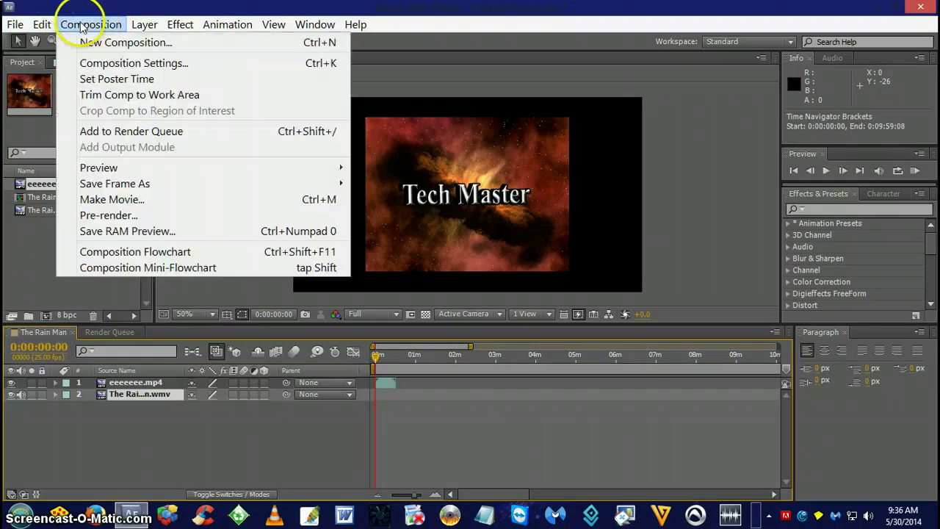
click(110, 62)
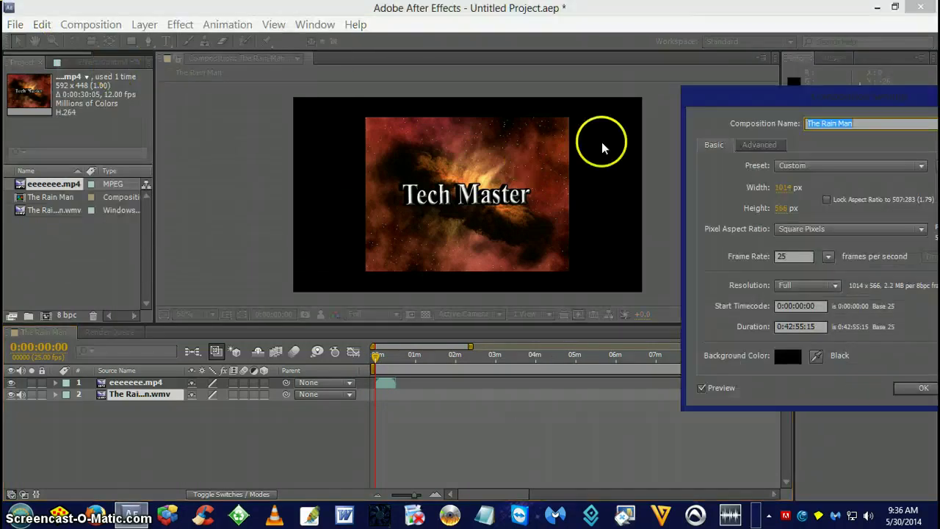
drag(783, 96, 759, 103)
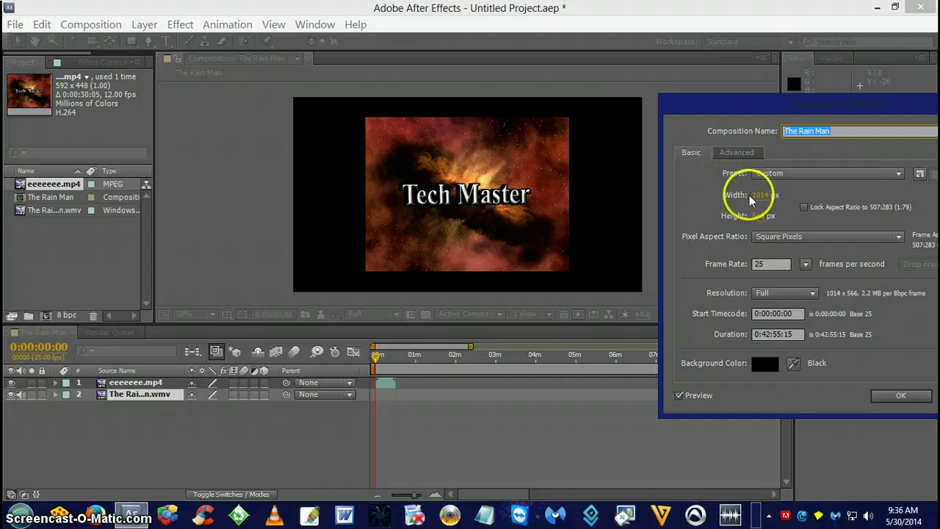
click(764, 197)
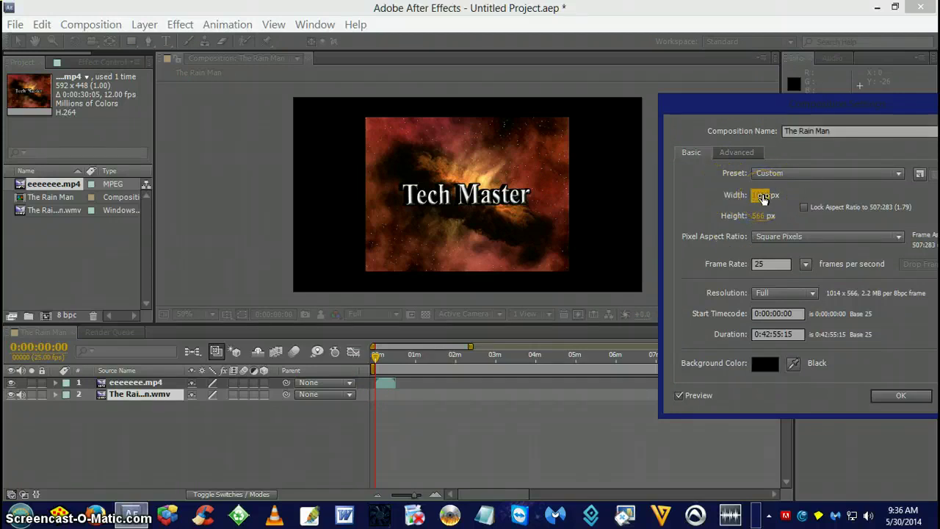
drag(764, 197, 668, 212)
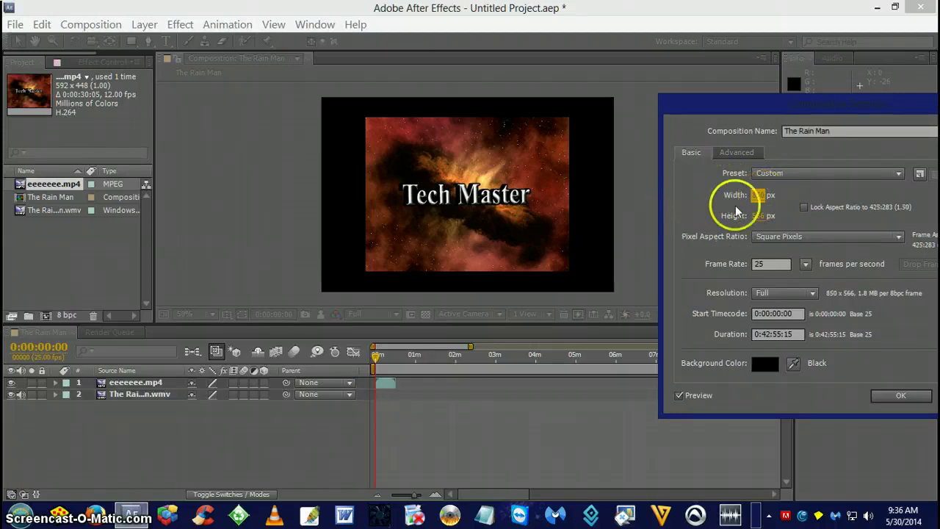
drag(761, 198, 692, 200)
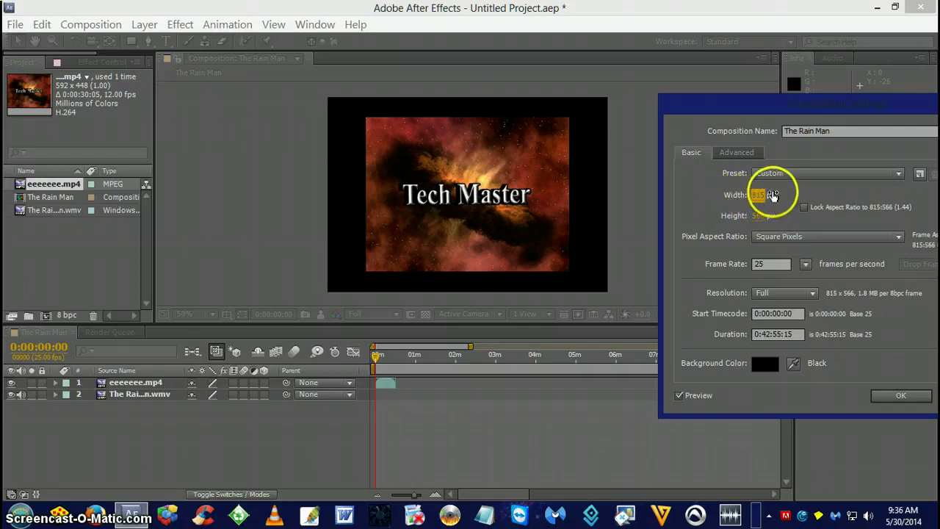
drag(763, 197, 739, 257)
drag(759, 194, 730, 254)
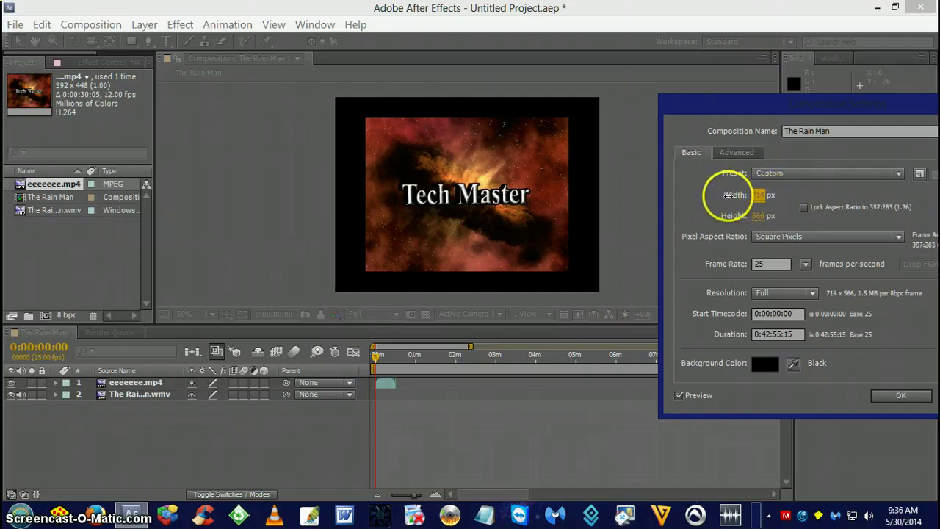
drag(760, 197, 752, 221)
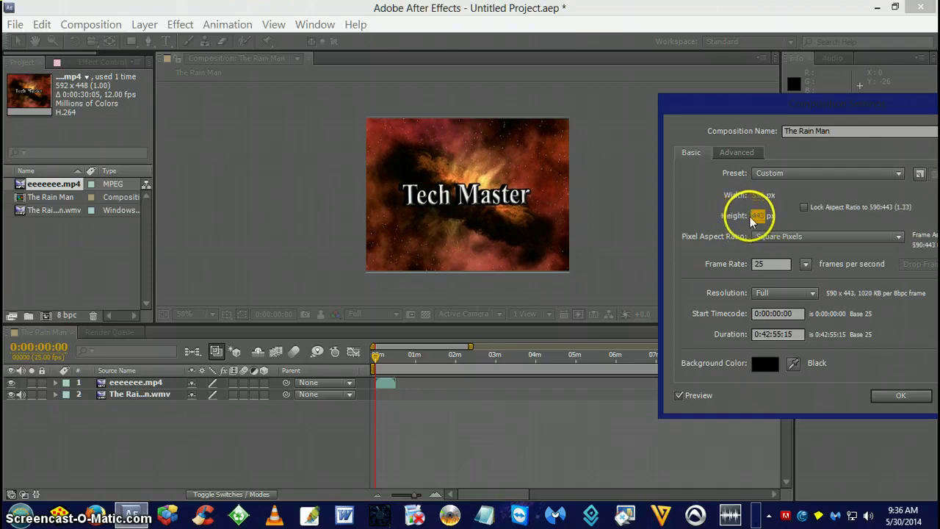
click(906, 397)
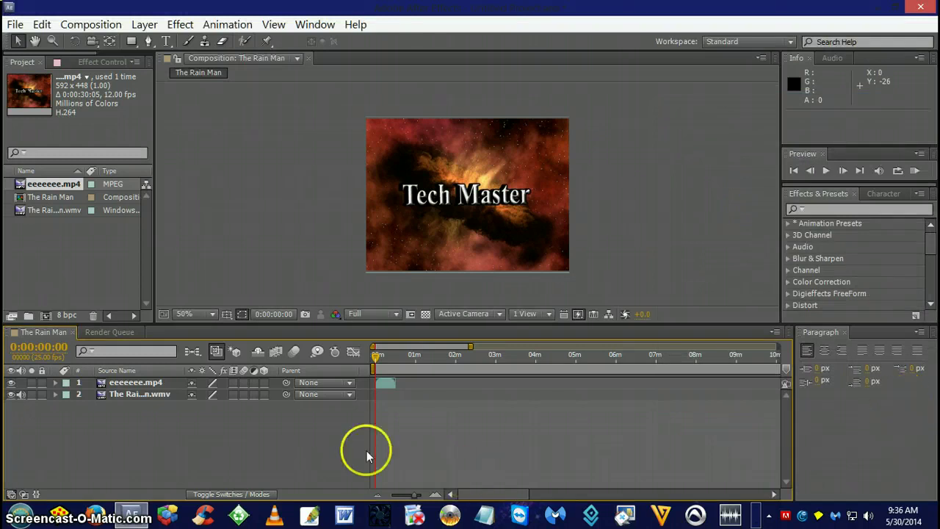
- Duplicate the eeeeeee.mp4 layer twice, start the copies at 0:00:29:22 and 0:01:00:19, and scrub to 0:01:13:03
click(387, 384)
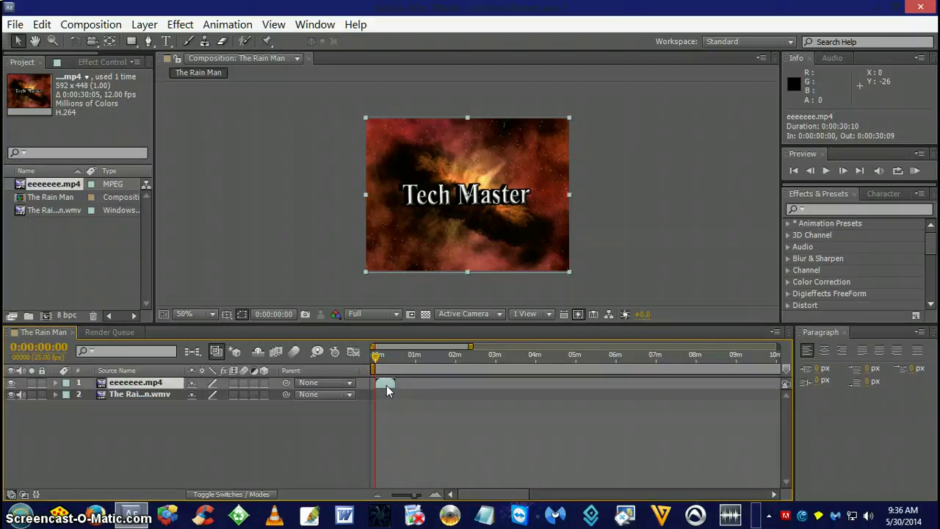
key(ctrl+d)
drag(377, 392, 389, 397)
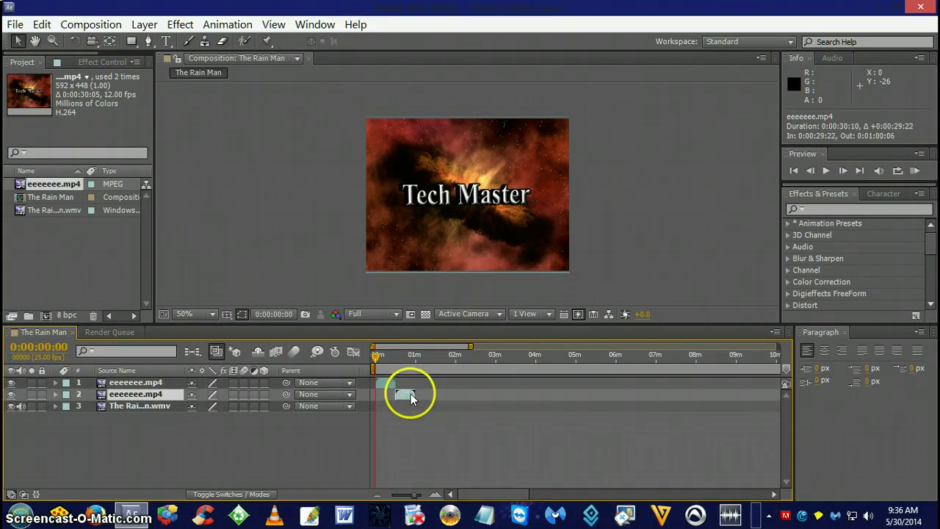
key(ctrl+d)
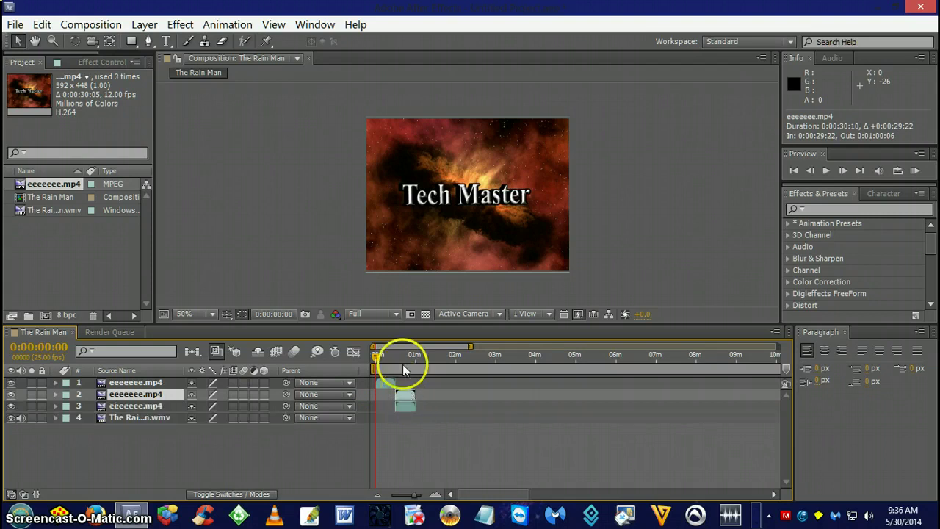
drag(405, 406, 426, 407)
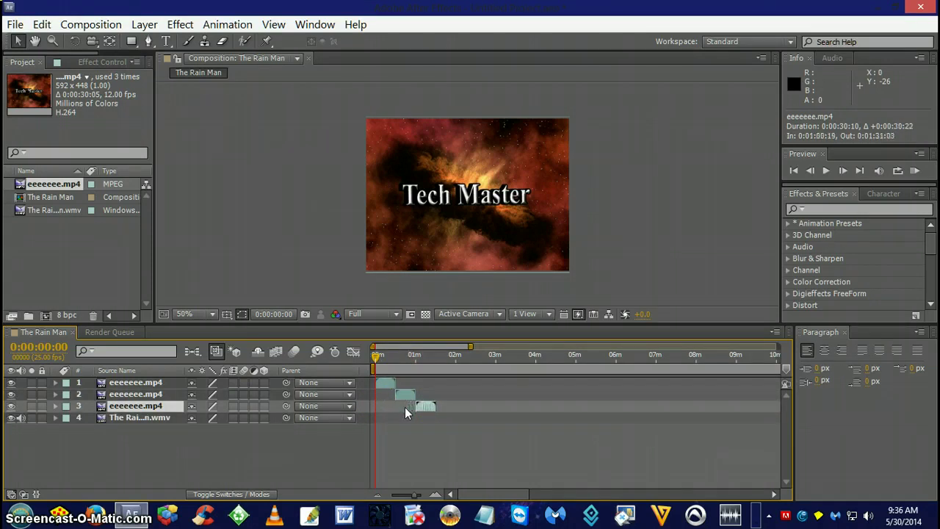
drag(377, 359, 424, 359)
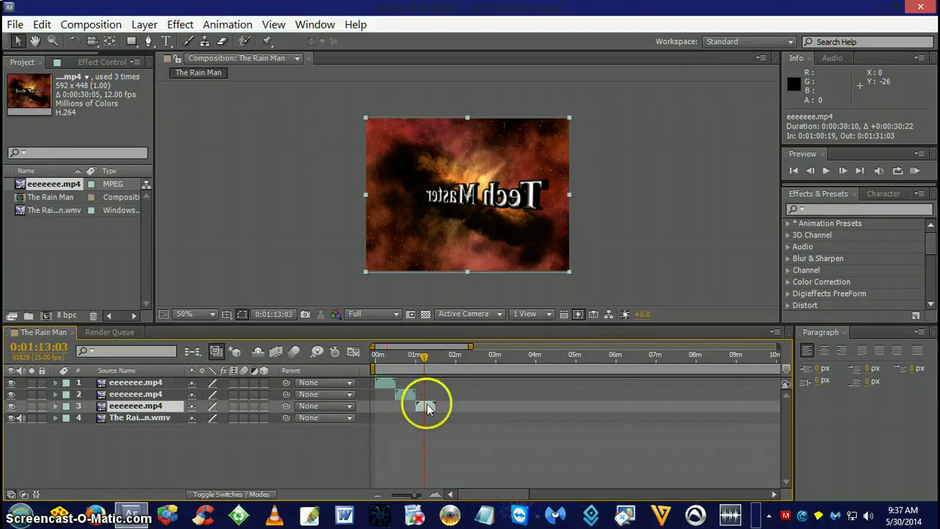
- Add three more eeeeeee.mp4 copies end to end, the first starting at 0:01:30:16 and the last at 0:02:32:10, and scrub to 0:01:55:08
key(ctrl+d)
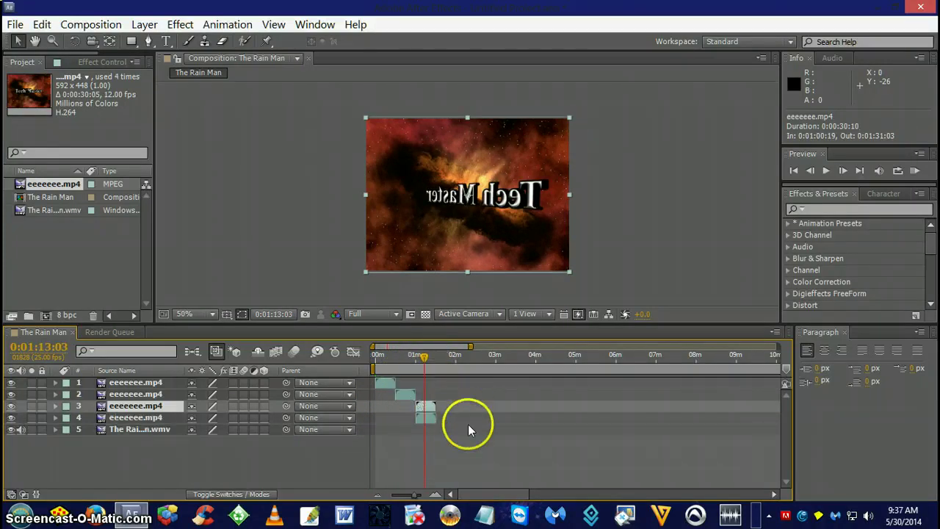
drag(426, 417, 439, 417)
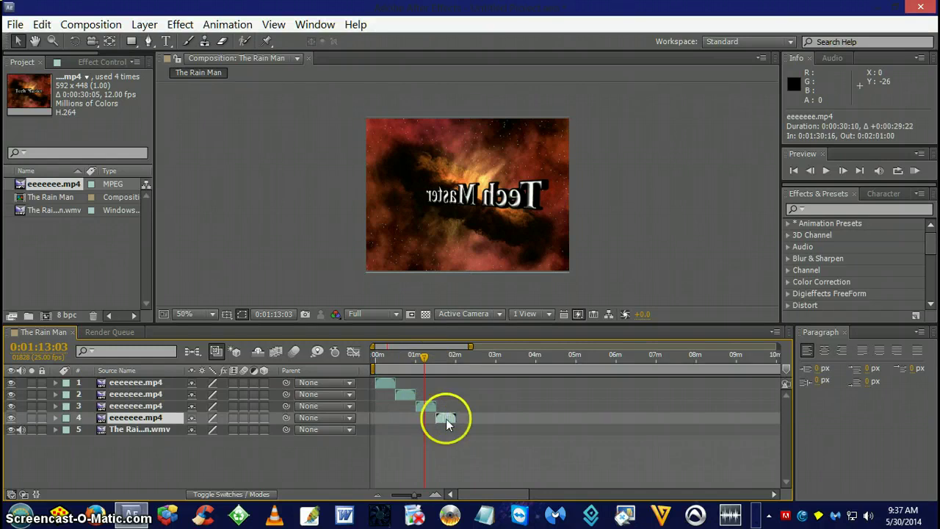
key(ctrl+d)
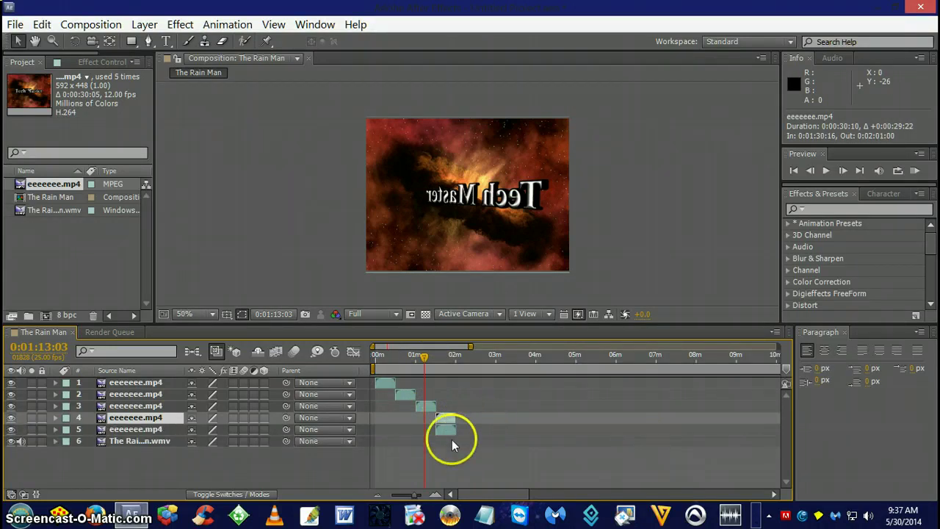
drag(447, 431, 465, 444)
key(ctrl+d)
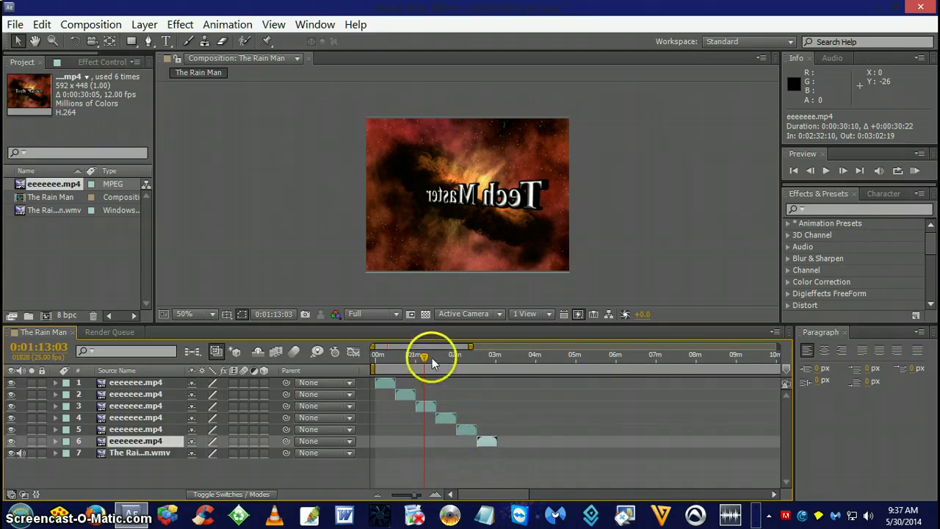
drag(426, 357, 453, 360)
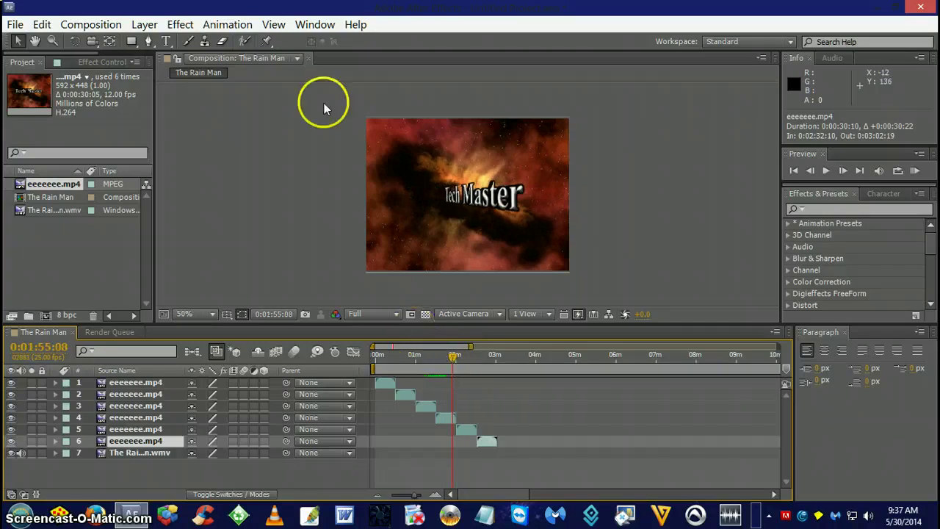
- Fine-tune the width of The Rain Man composition in its settings to match the Tech Master clip
click(91, 24)
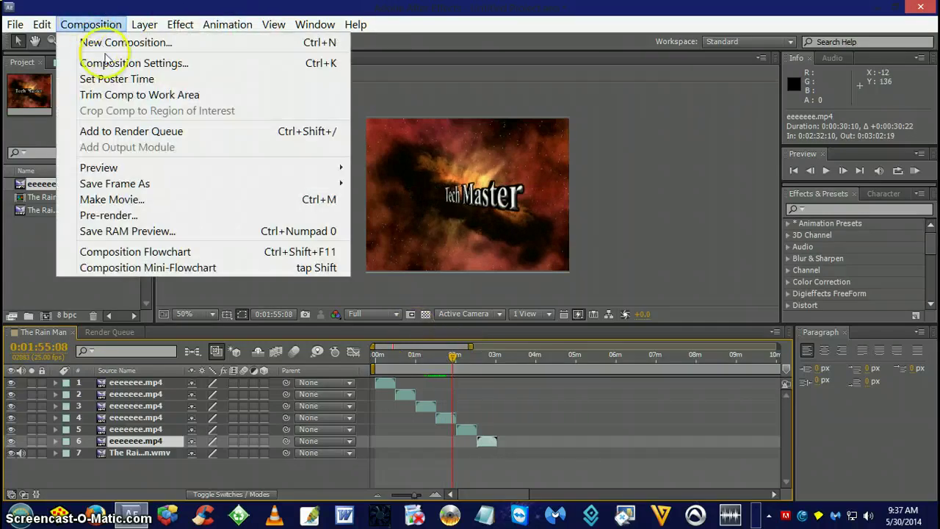
click(110, 63)
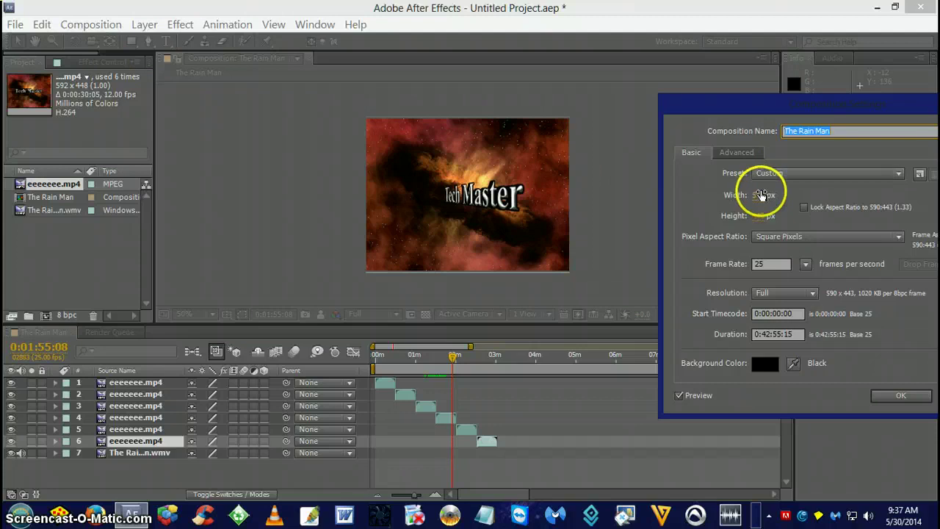
drag(762, 194, 756, 200)
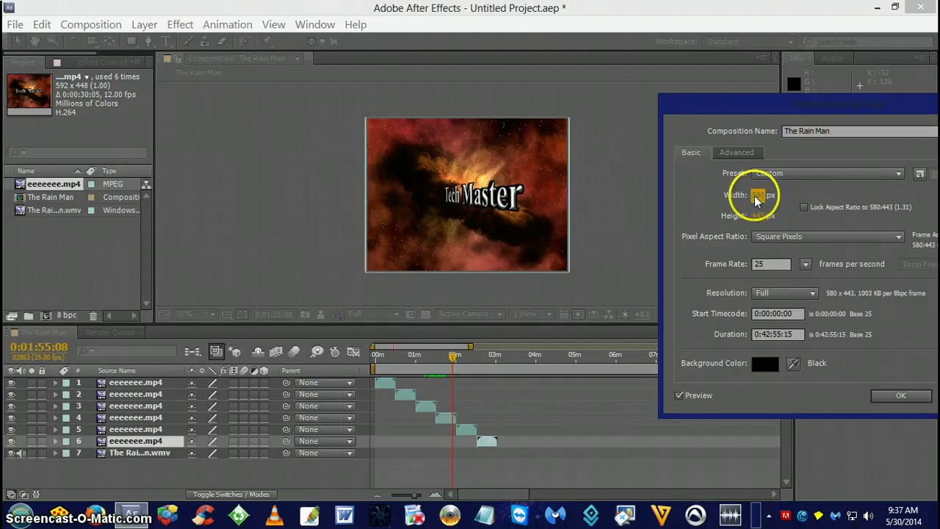
click(897, 395)
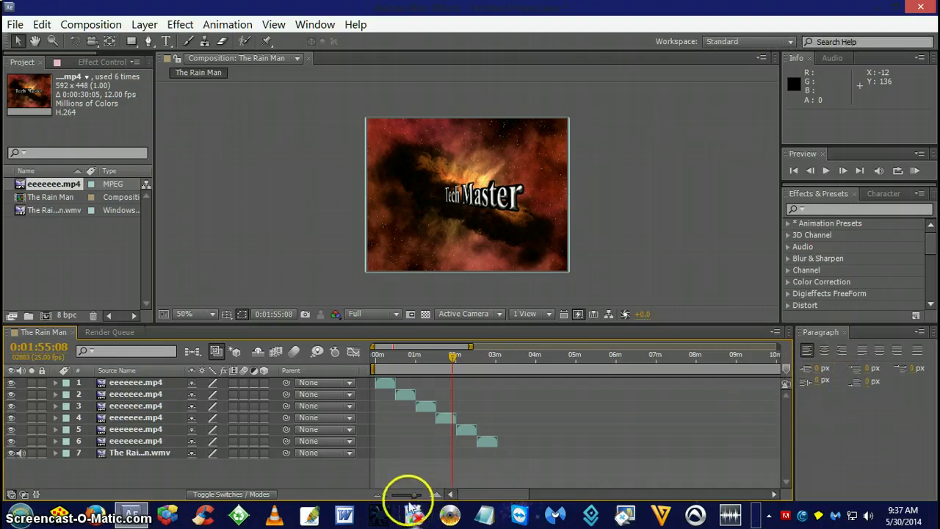
- Scrub to 0:02:57:00 within the last eeeeeee.mp4 copy and advance one frame
drag(414, 496, 391, 497)
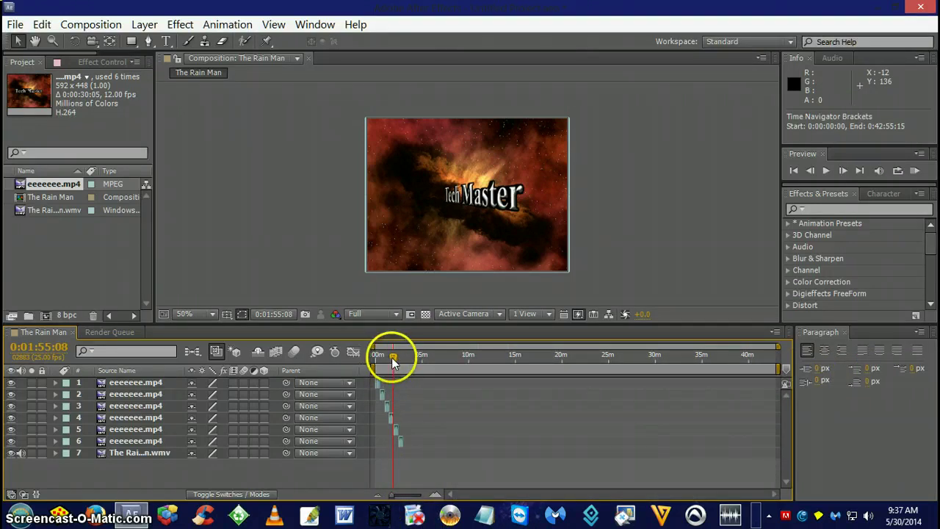
drag(391, 357, 403, 360)
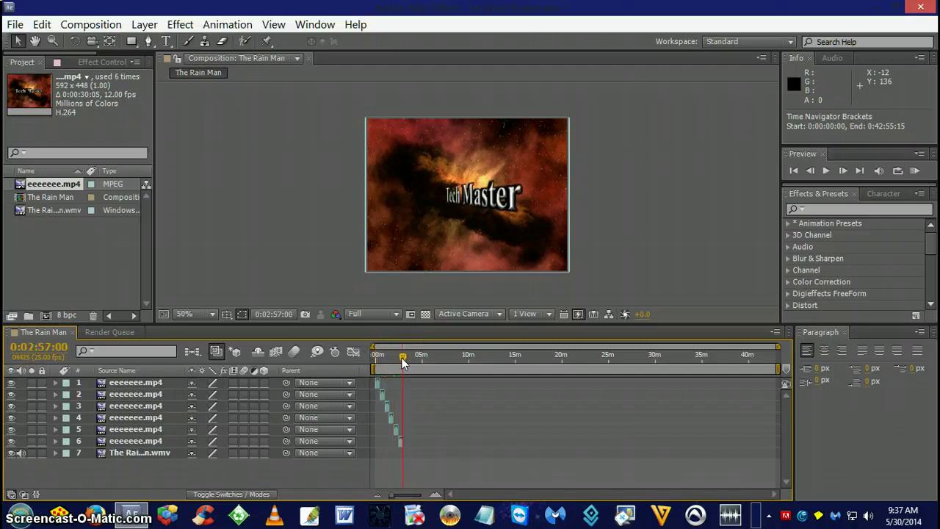
click(540, 317)
click(845, 168)
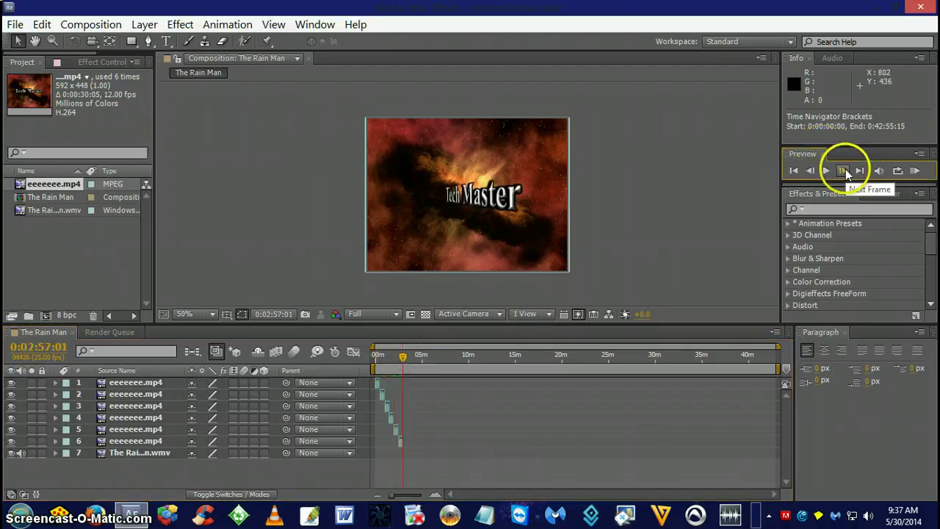
- Advance frame by frame through the last eeeeeee.mp4 copy from 0:02:57:01 to 0:02:58:11
click(846, 168)
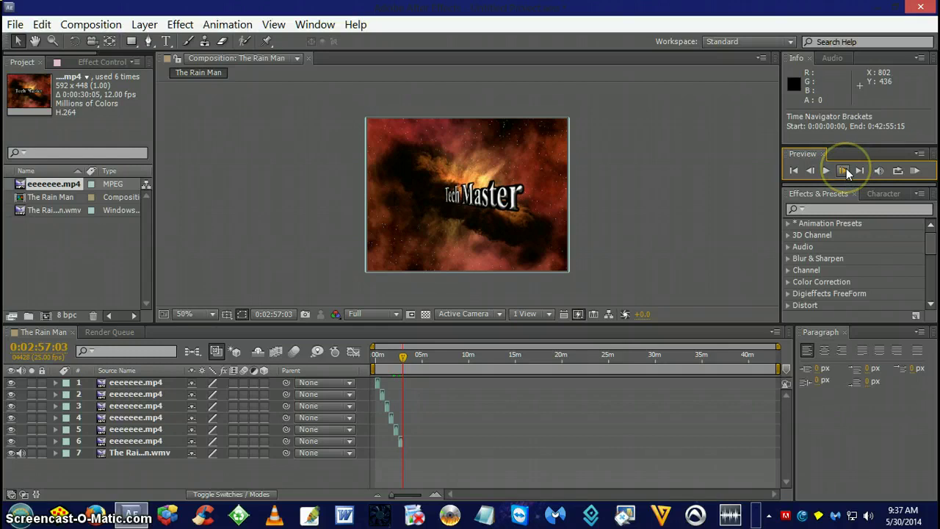
click(843, 169)
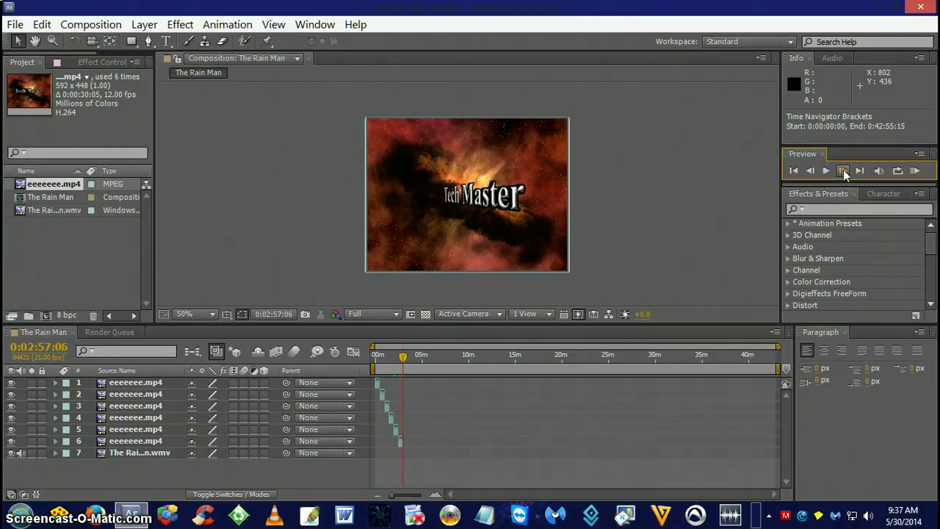
click(843, 169)
click(843, 170)
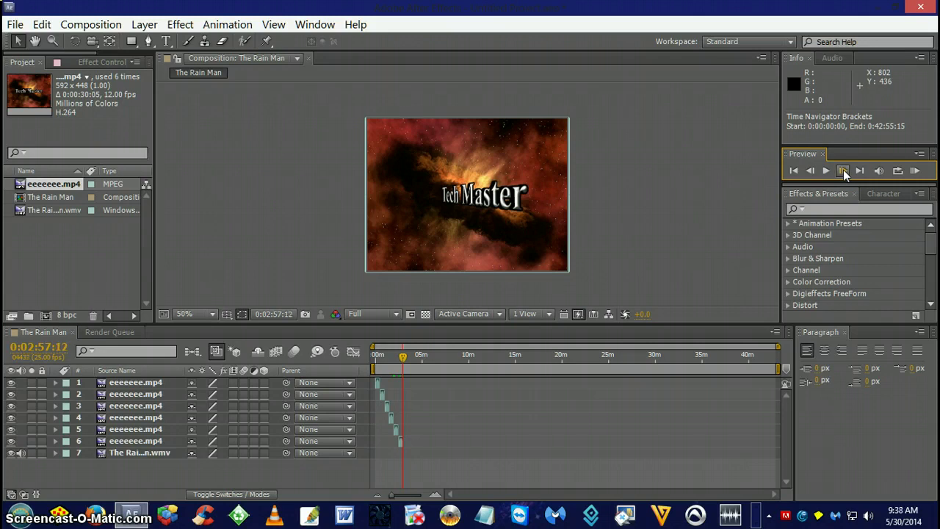
click(842, 170)
click(843, 169)
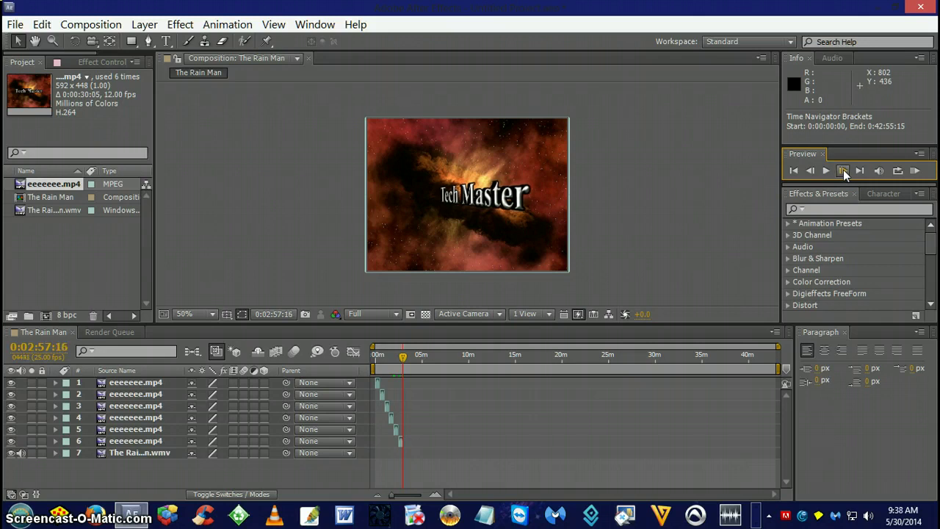
click(843, 169)
click(843, 170)
click(843, 169)
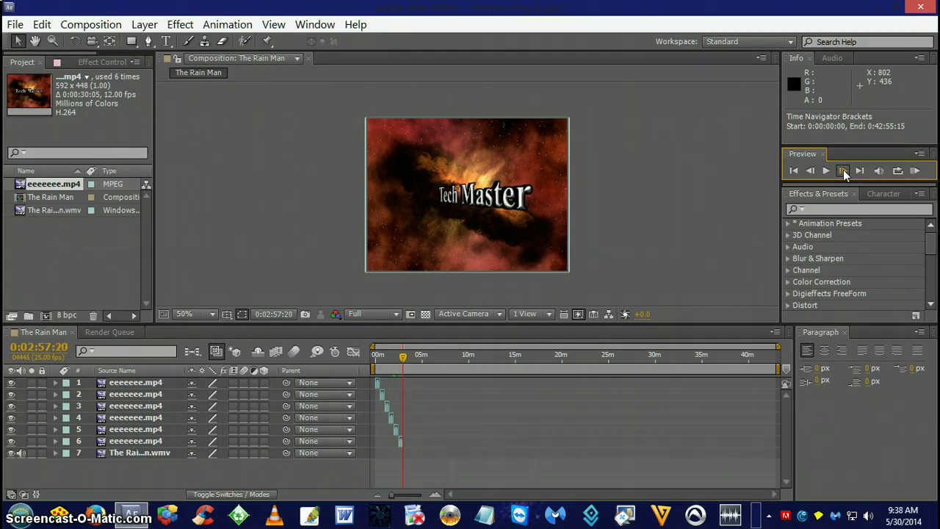
click(843, 170)
click(843, 170)
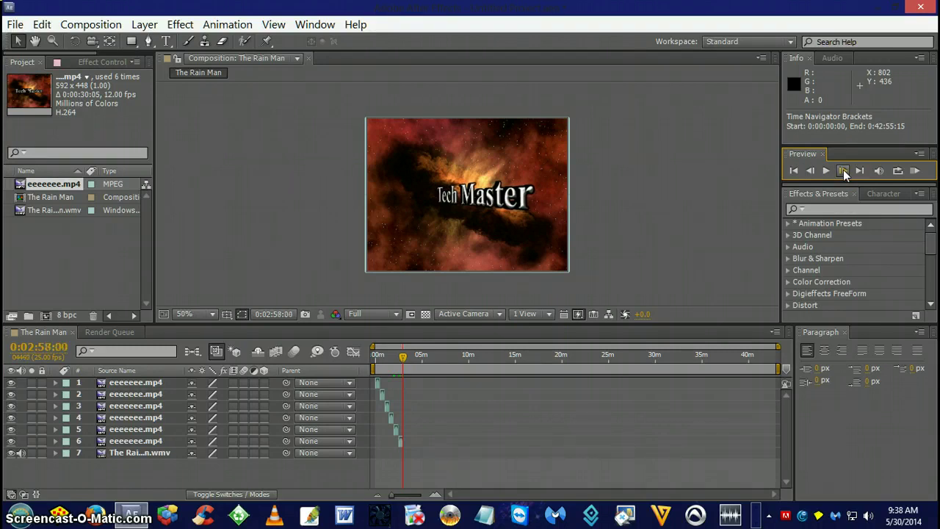
click(843, 169)
click(842, 169)
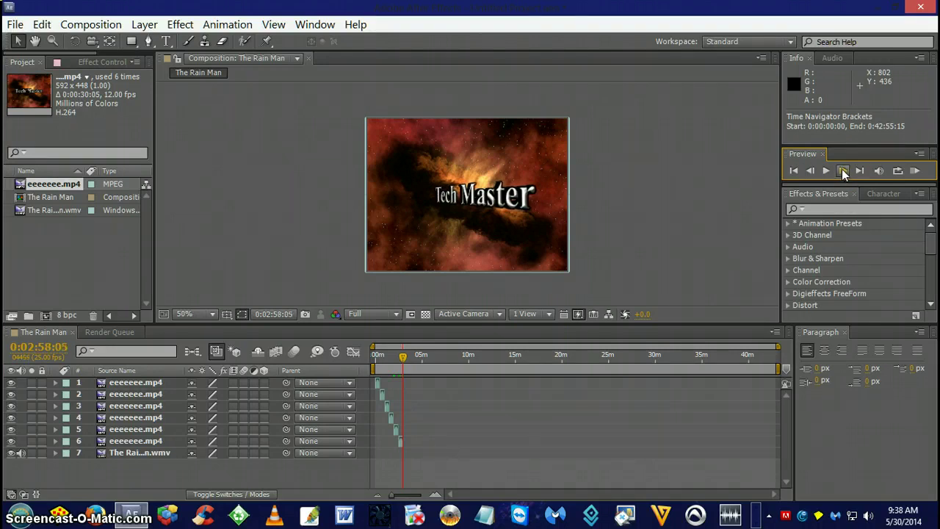
click(843, 170)
click(843, 169)
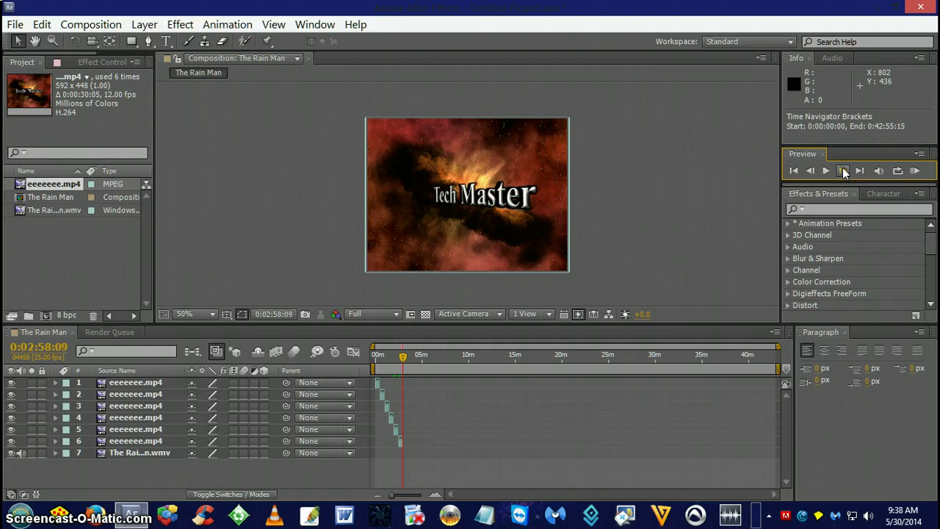
click(842, 170)
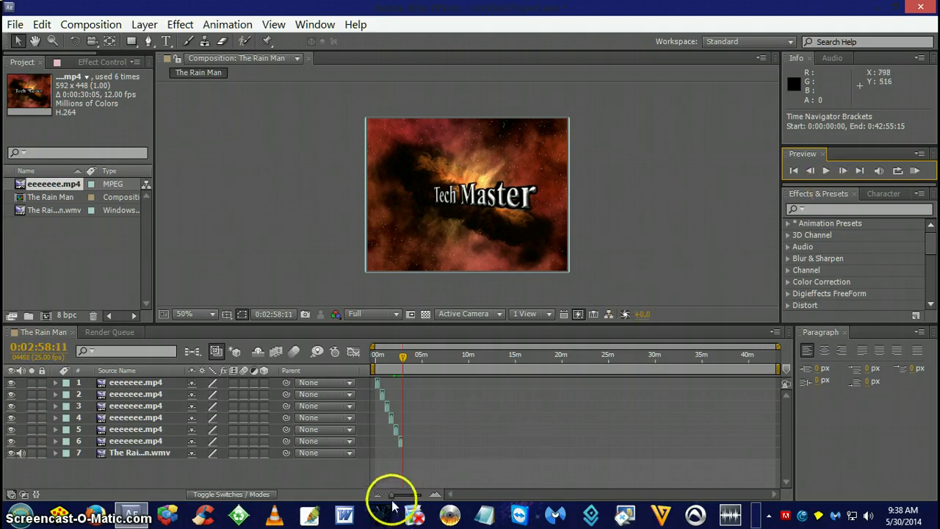
- Move the current time to 0:03:01:17, close to the end of the last eeeeeee.mp4 copy
drag(391, 496, 415, 496)
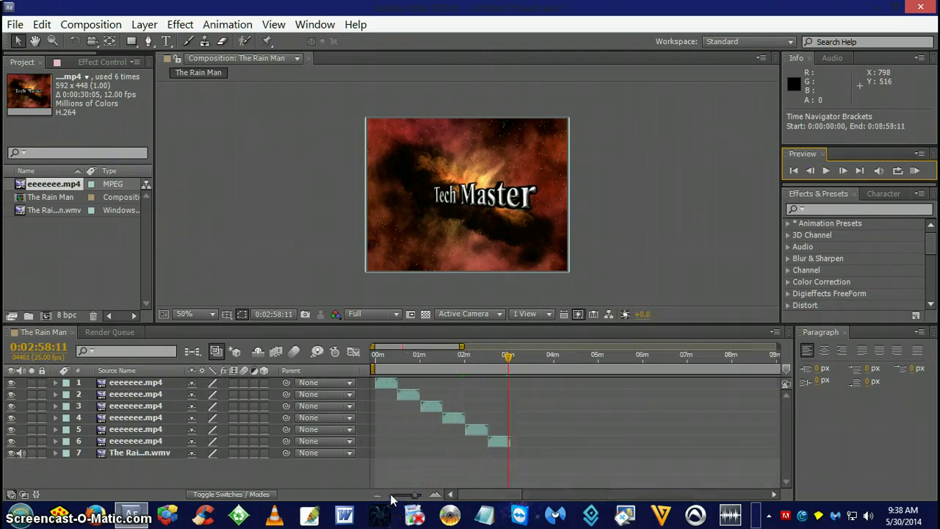
click(512, 358)
click(512, 357)
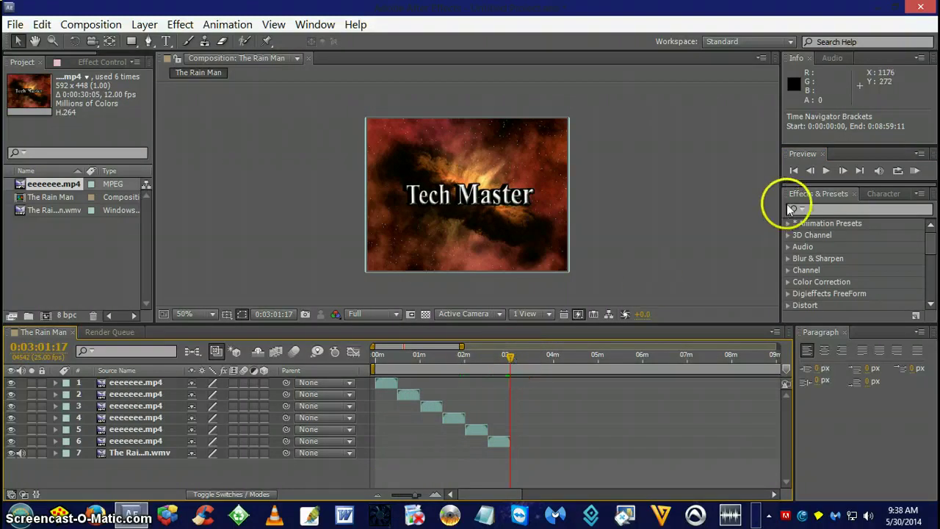
- Step frame by frame past the end of the last eeeeeee.mp4 copy and back to its final visible frame at 0:03:02:19
click(842, 169)
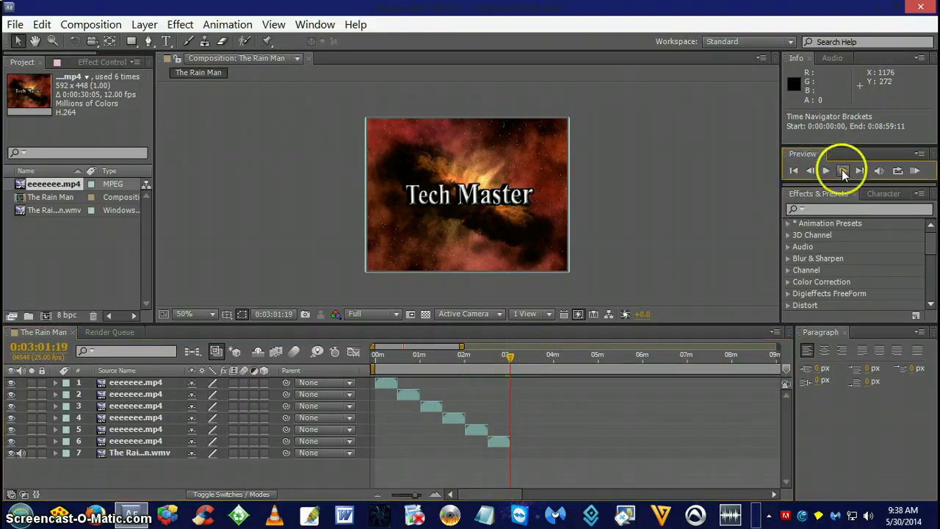
click(841, 169)
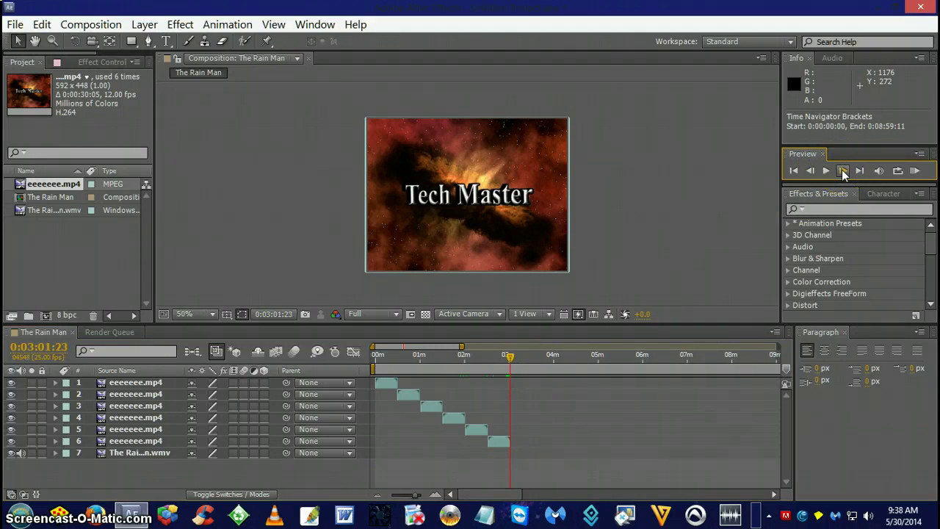
click(842, 170)
click(841, 170)
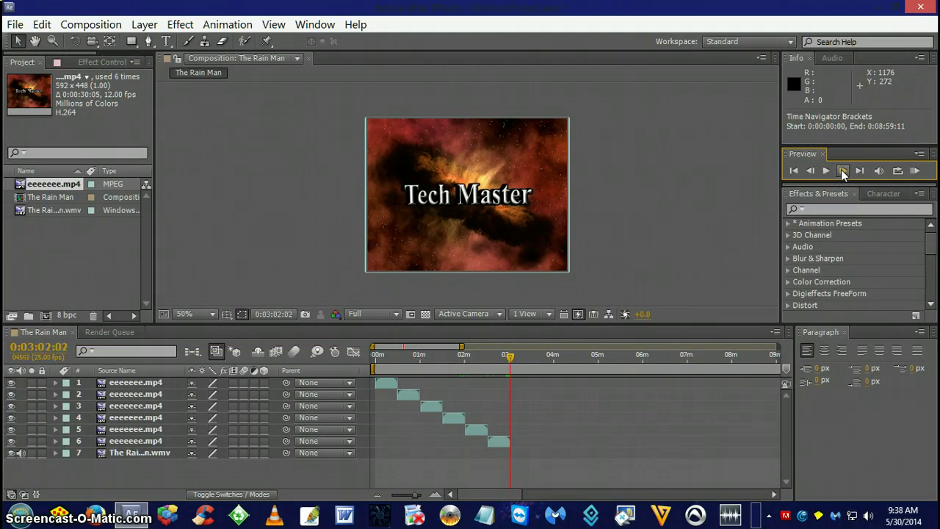
click(841, 170)
click(841, 170)
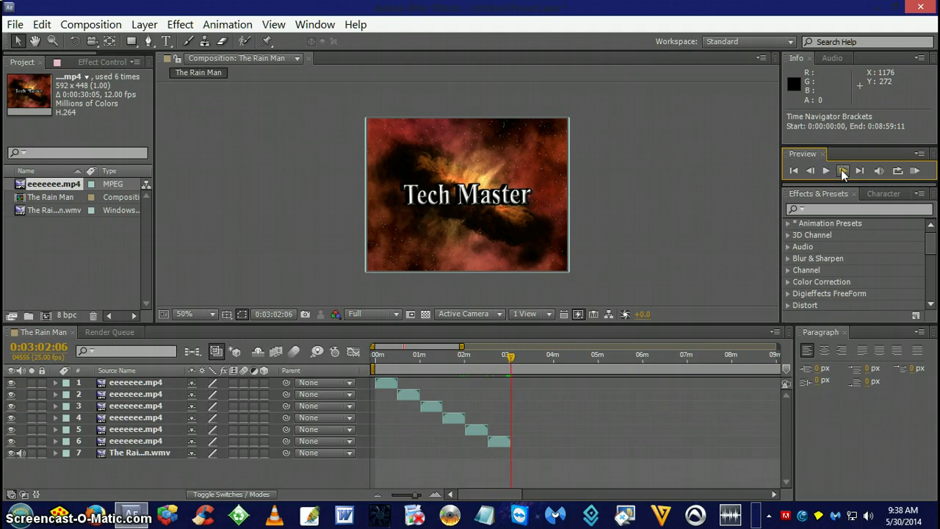
click(841, 170)
click(841, 170)
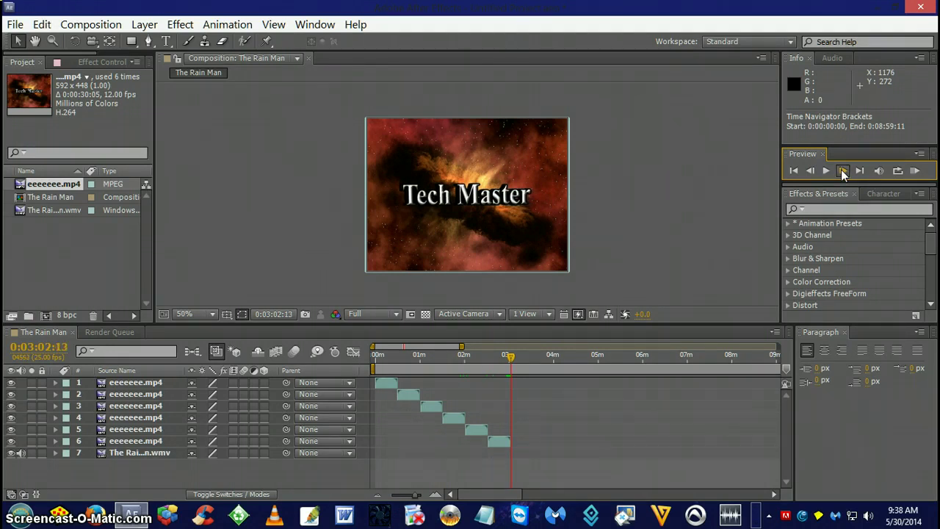
click(841, 169)
click(841, 169)
click(841, 169)
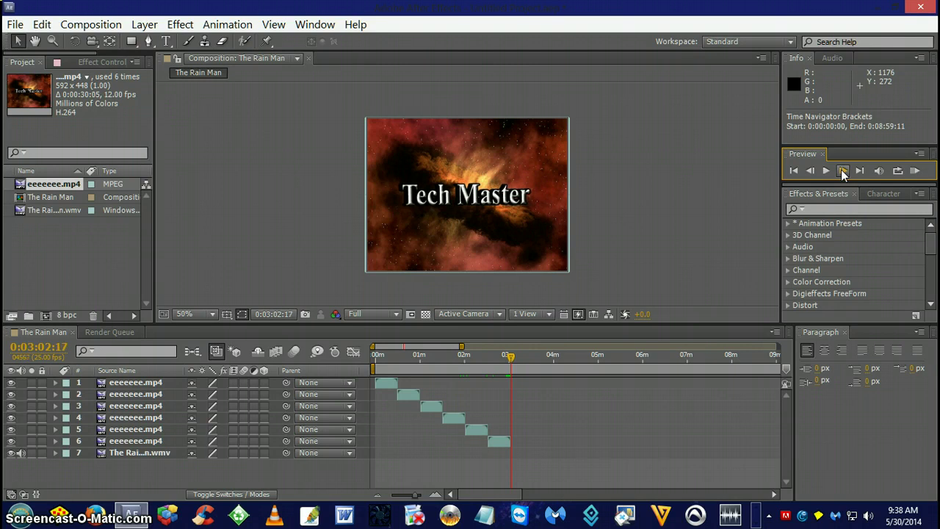
click(842, 170)
click(842, 170)
click(842, 171)
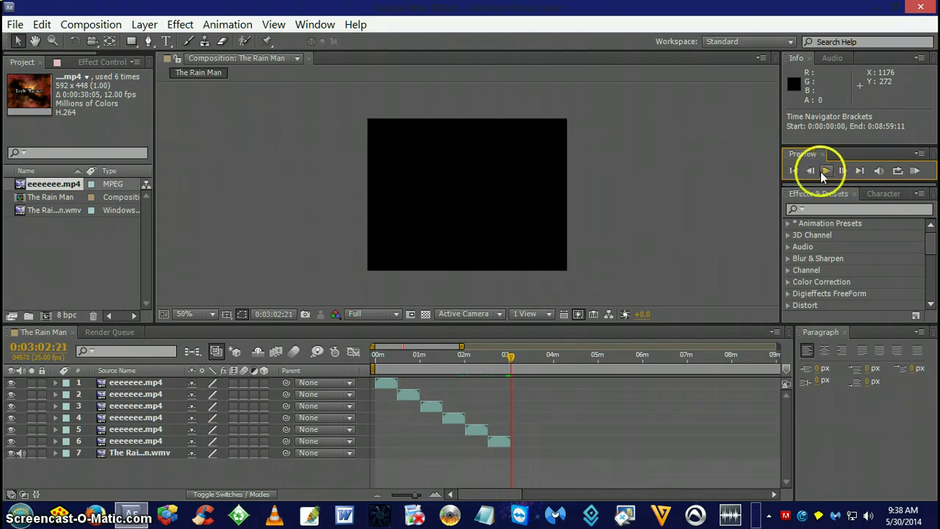
click(810, 171)
click(810, 170)
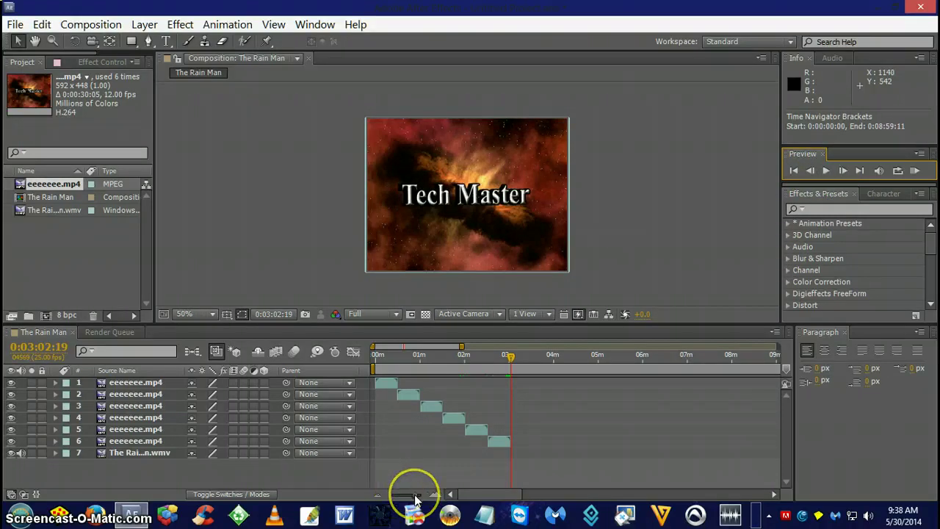
- Shorten the work area so it ends at 0:03:03:03, just after the last eeeeeee.mp4 copy
drag(416, 497, 393, 497)
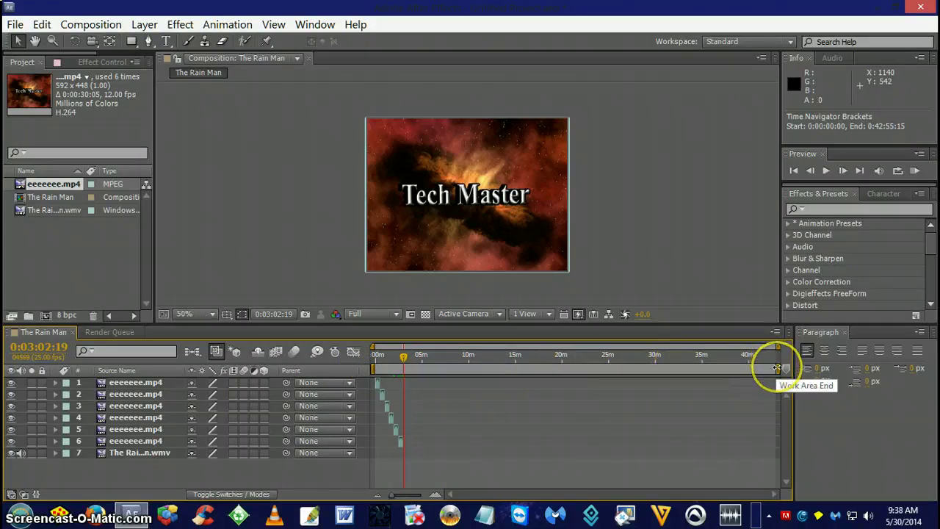
drag(777, 367, 753, 367)
drag(561, 387, 406, 369)
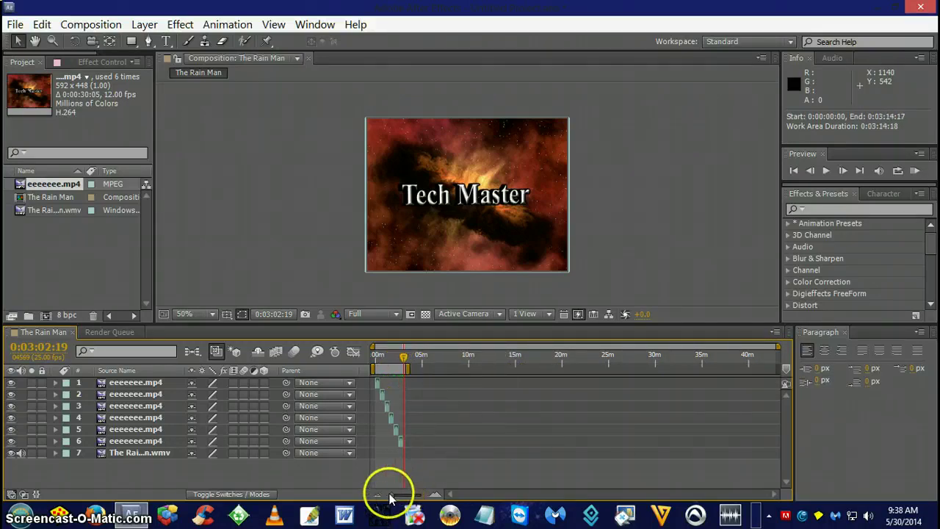
drag(391, 495, 422, 495)
click(546, 389)
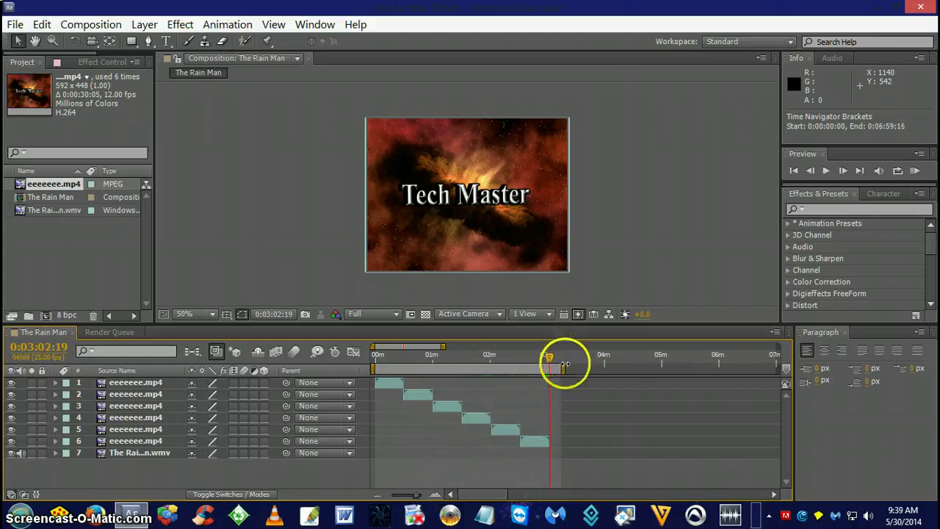
drag(564, 365, 552, 368)
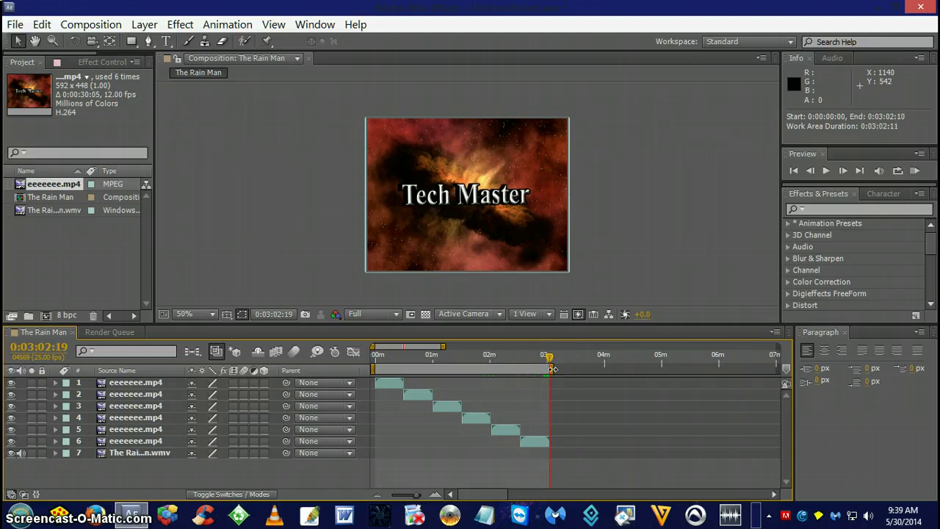
drag(554, 368, 551, 368)
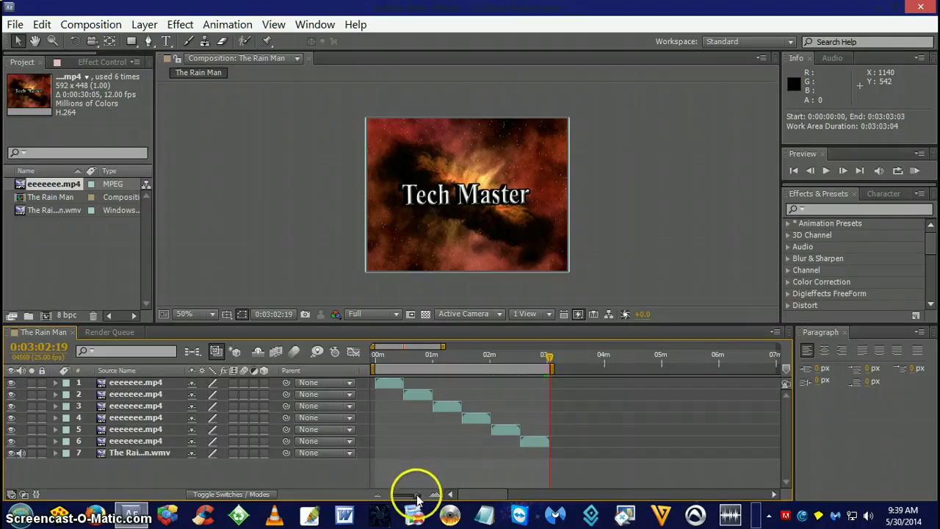
drag(416, 494, 395, 494)
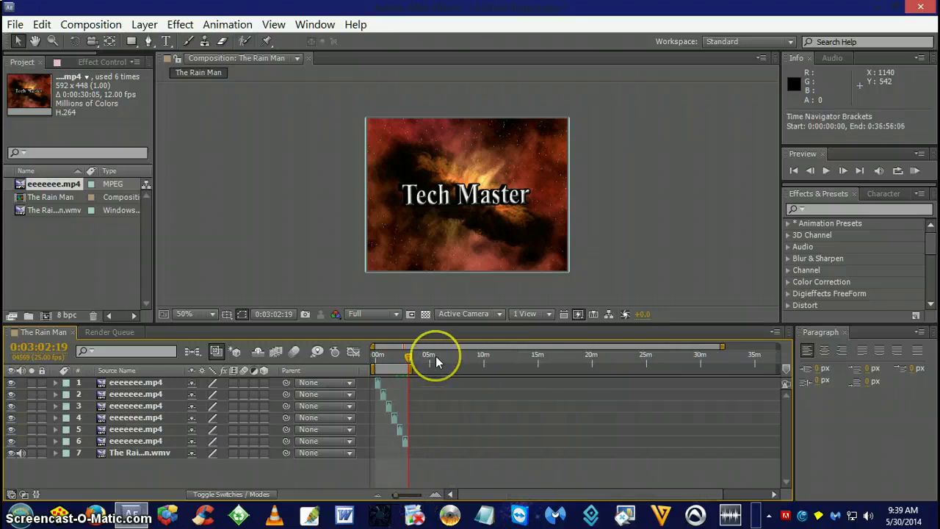
- Add The Rain Man composition to the render queue
click(223, 41)
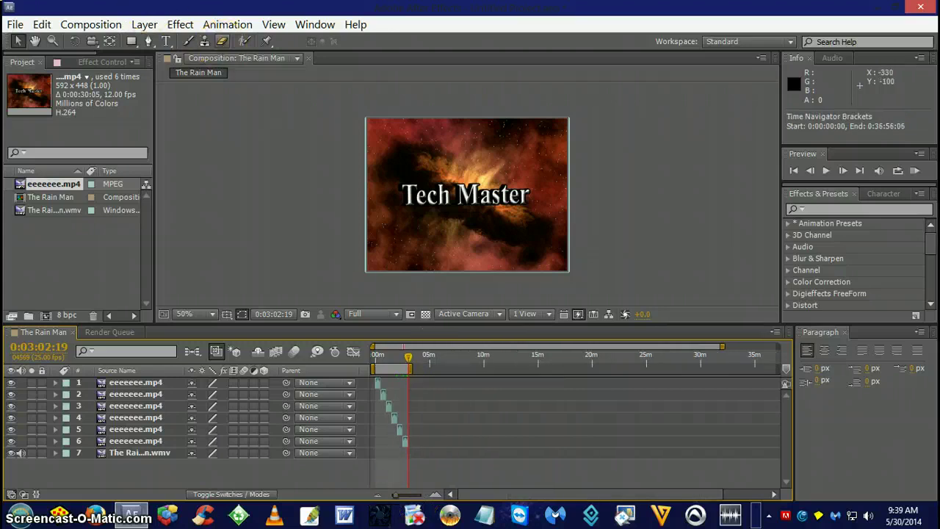
click(91, 24)
click(112, 199)
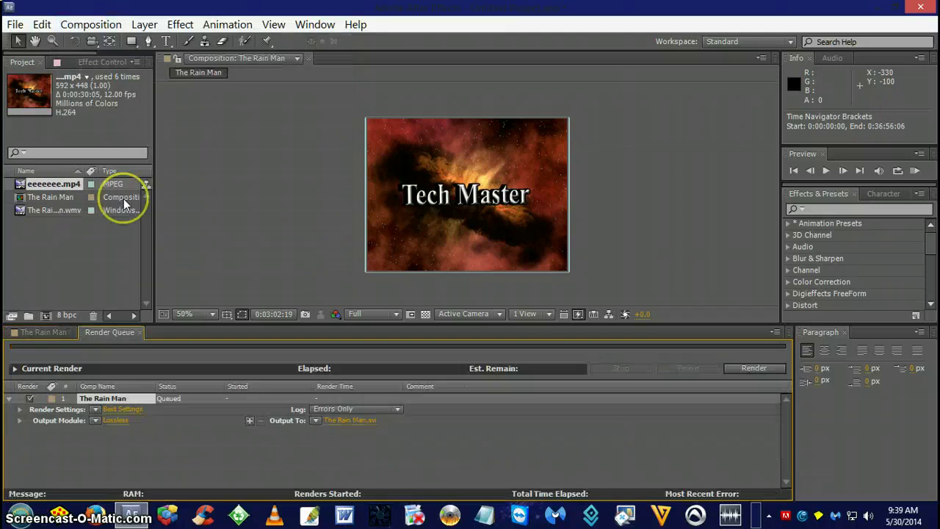
- Set the output module format of the queued composition to FLV
click(111, 421)
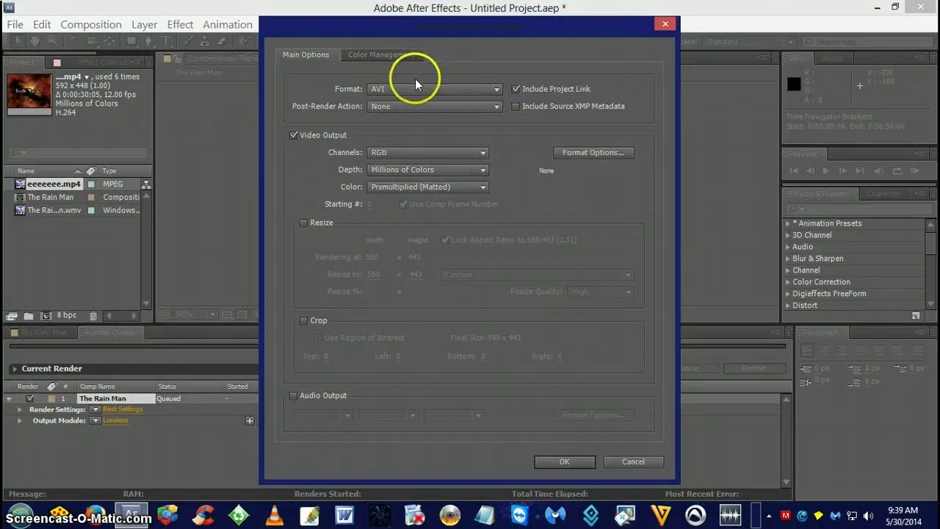
click(408, 90)
click(394, 173)
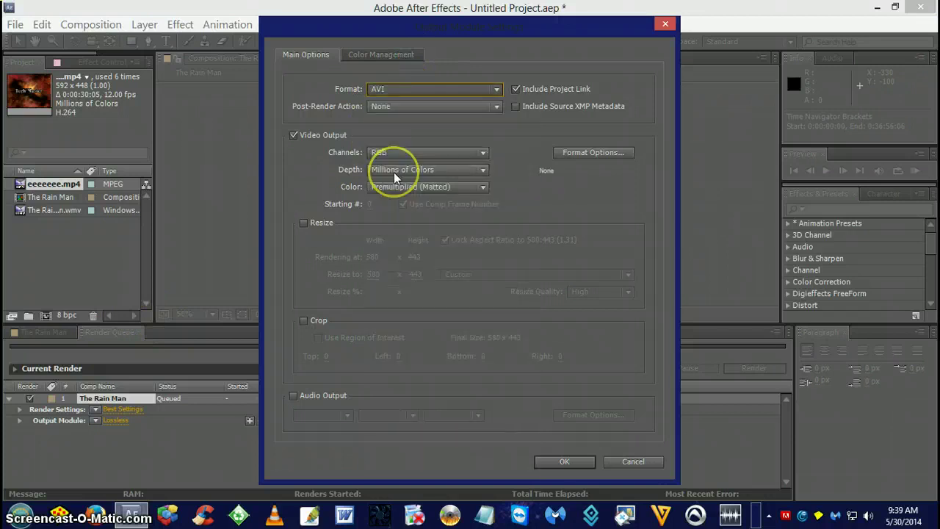
click(555, 464)
- Set the output file to Spin.flv on the Desktop and render the queued composition
click(347, 420)
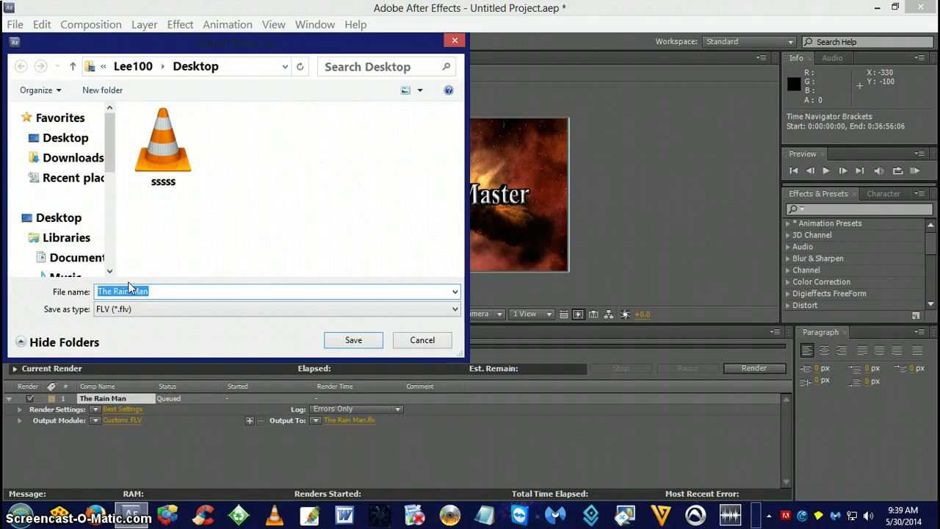
text(Spin)
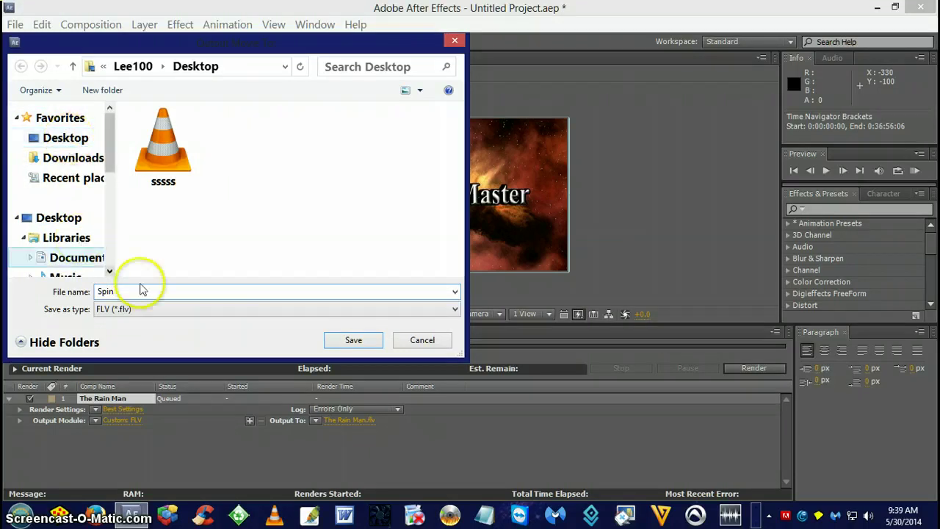
click(353, 339)
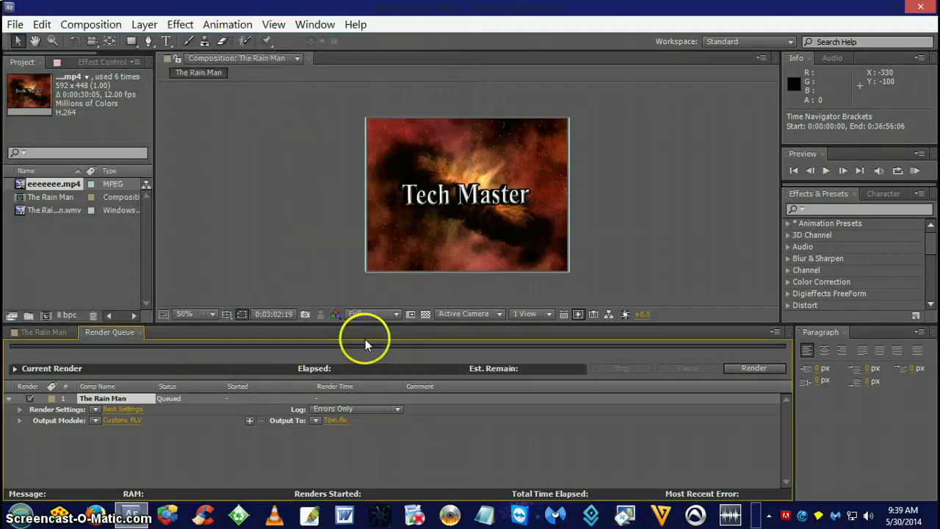
click(755, 367)
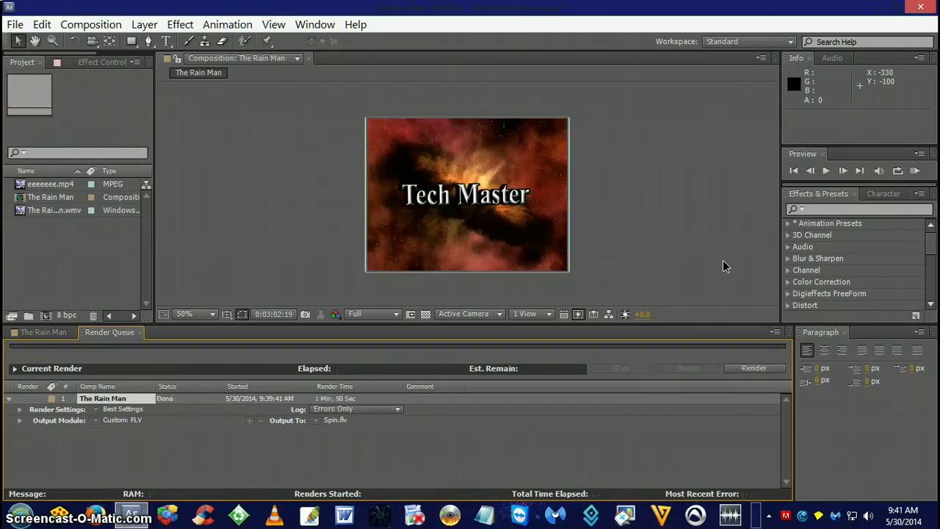
- Close the render queue and return to The Rain Man timeline at the end of the work area
click(140, 333)
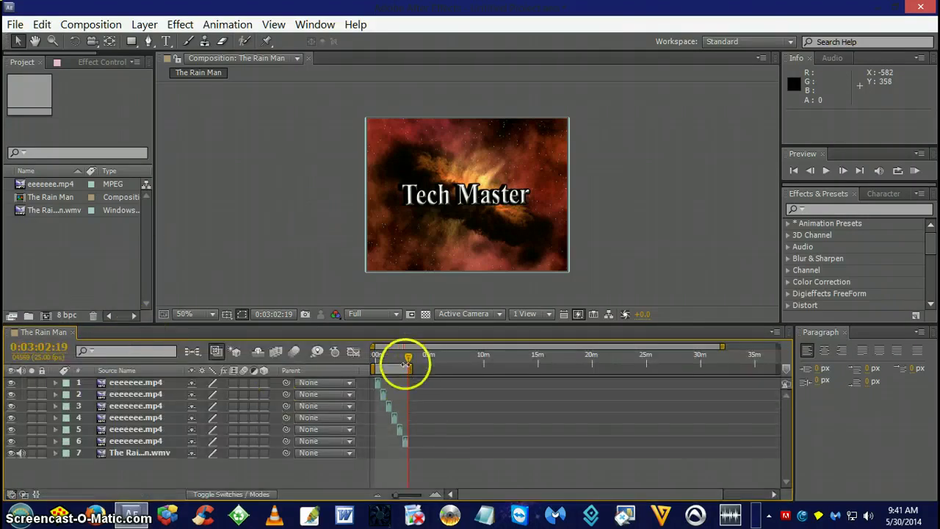
drag(399, 494, 396, 498)
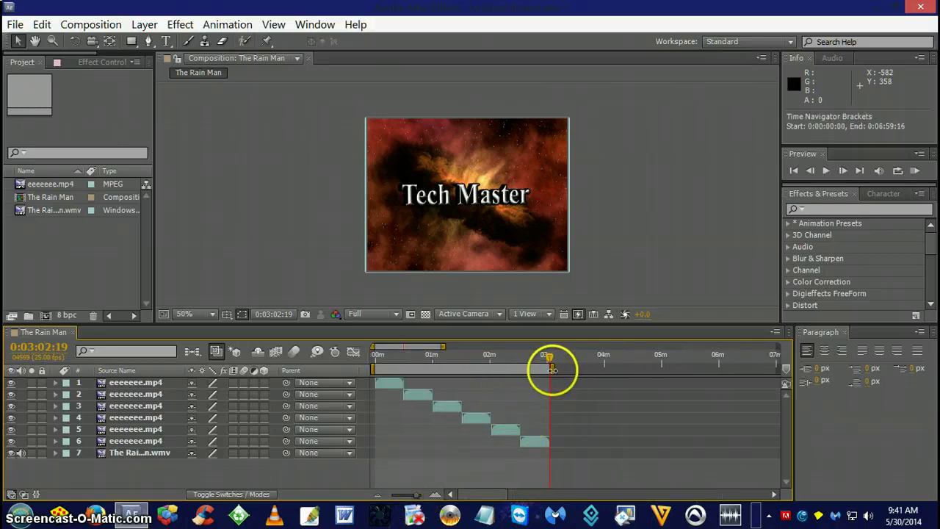
- Extend the work area end slightly past the last clip and reposition the sixth eeeeeee.mp4 layer to start at 0:02:31:17
drag(552, 368, 564, 369)
mouse_move(531, 445)
mouse_down()
mouse_move(545, 444)
mouse_move(524, 436)
mouse_up()
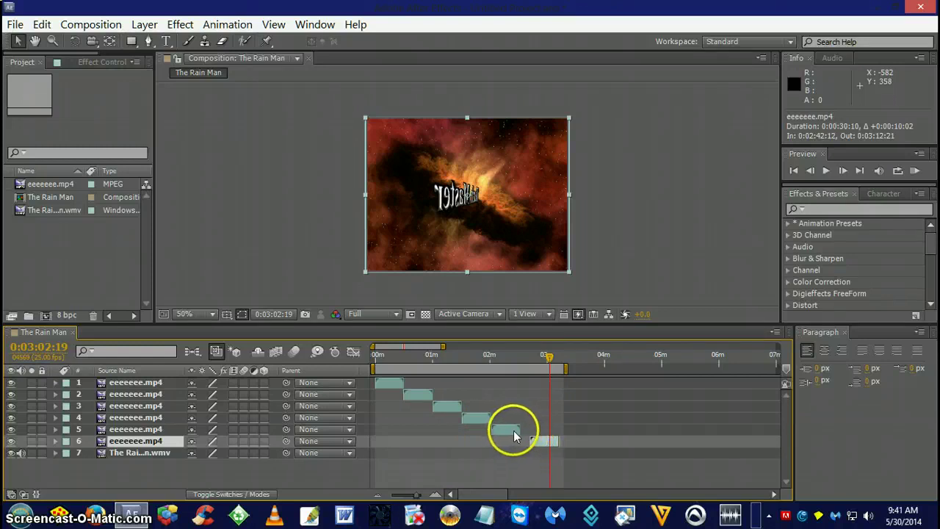
drag(550, 363, 507, 359)
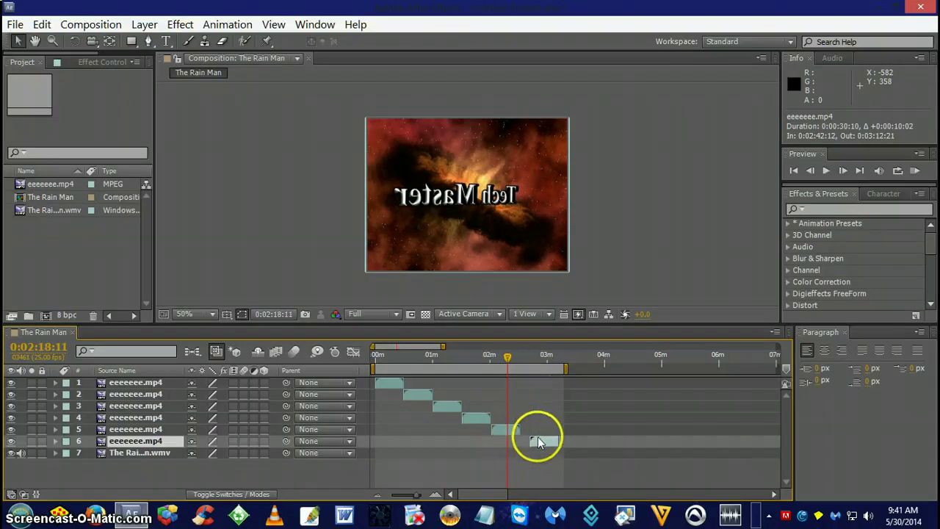
drag(541, 441, 541, 441)
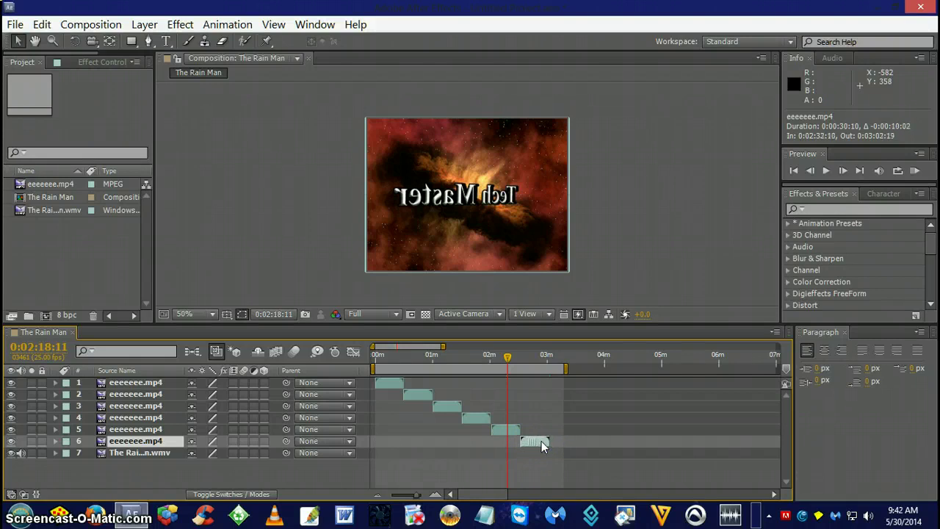
drag(507, 359, 517, 360)
click(526, 440)
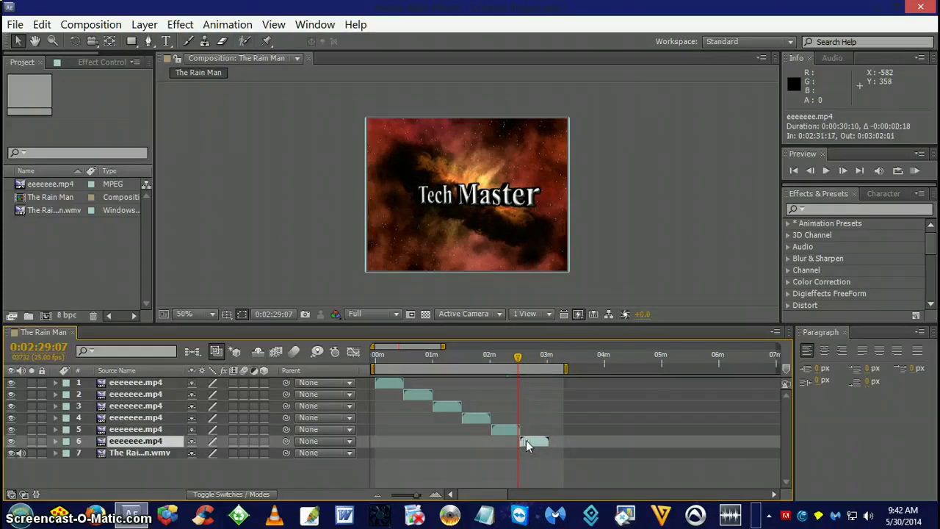
- Shift the fifth eeeeeee.mp4 layer to start at 0:02:00:02 and the sixth at 0:02:29:13, overlapping each with the clip before it
drag(525, 440, 487, 361)
click(498, 431)
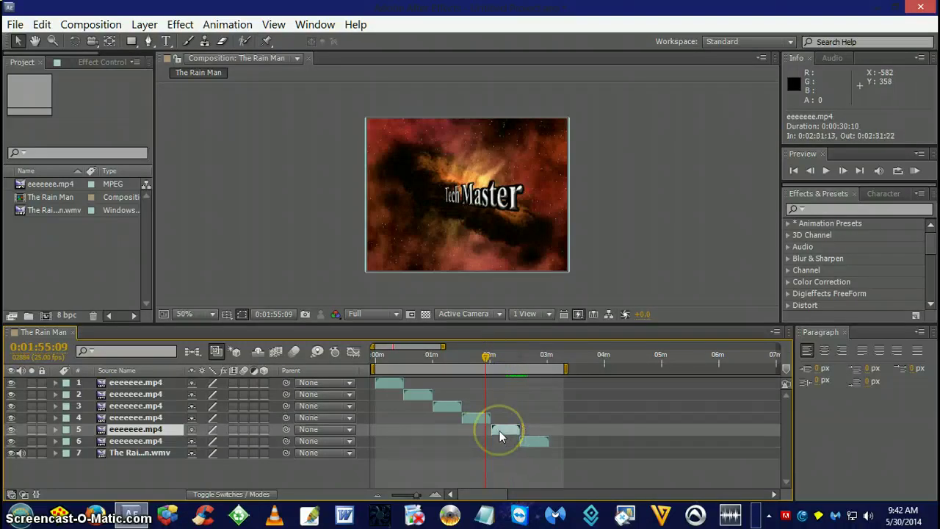
drag(499, 431, 498, 431)
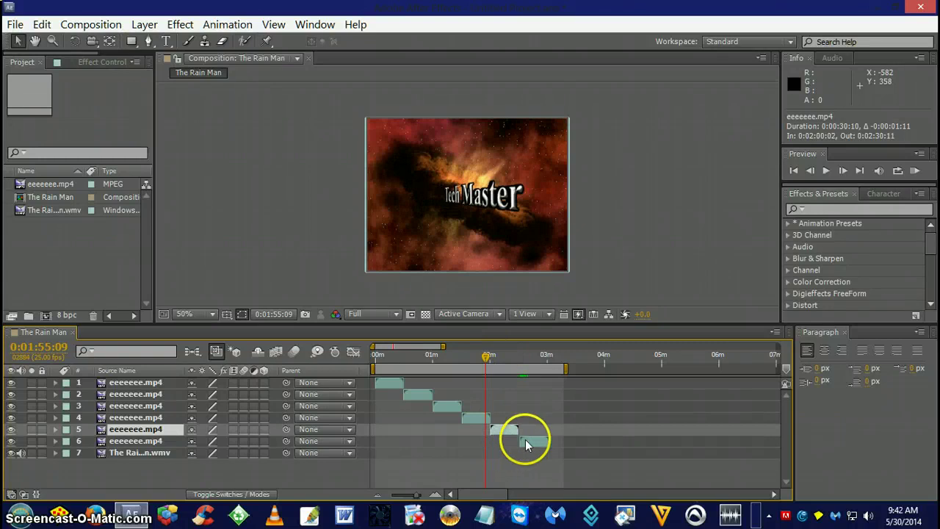
drag(525, 443, 531, 440)
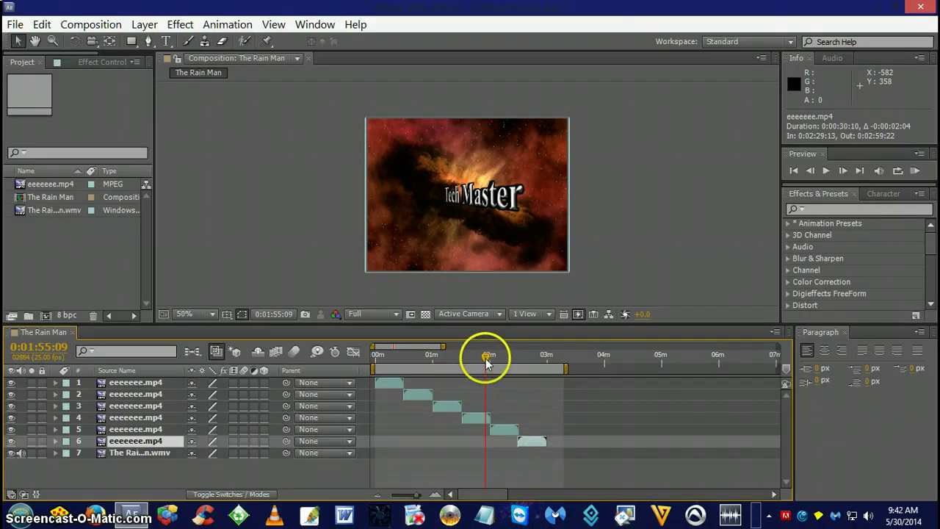
drag(486, 359, 533, 361)
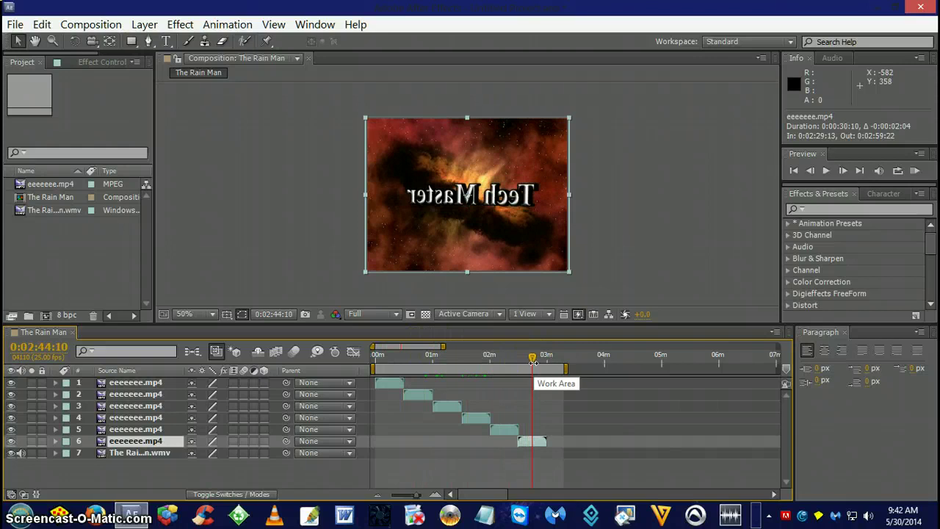
- Minimize After Effects and open the rendered Spin video from the desktop in VLC
click(679, 130)
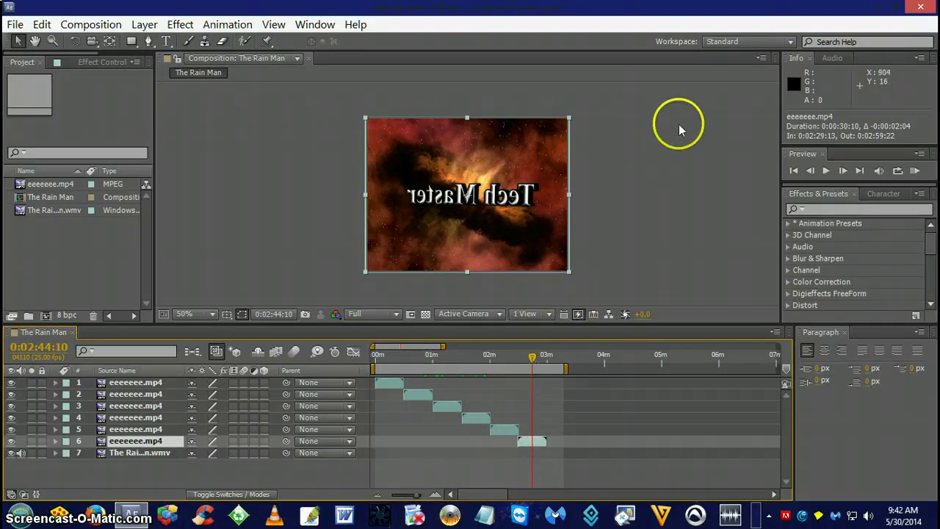
click(878, 9)
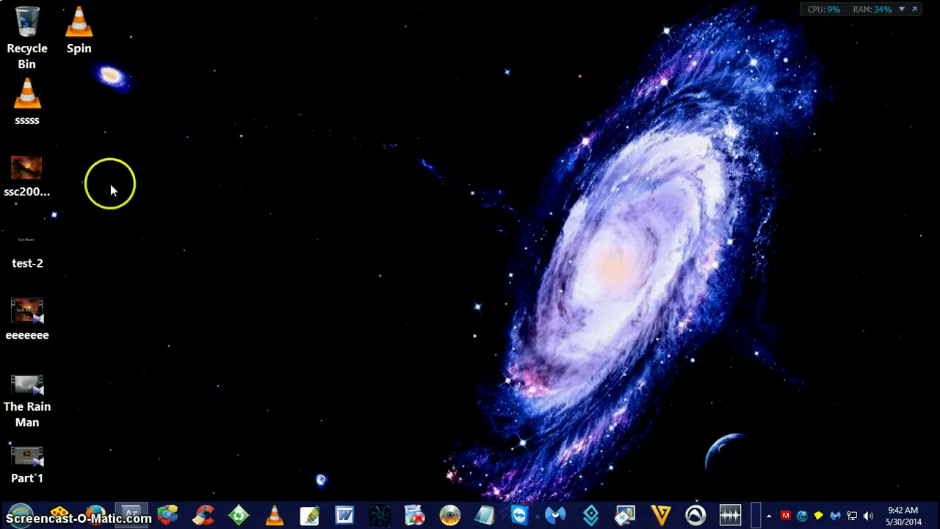
double_click(80, 34)
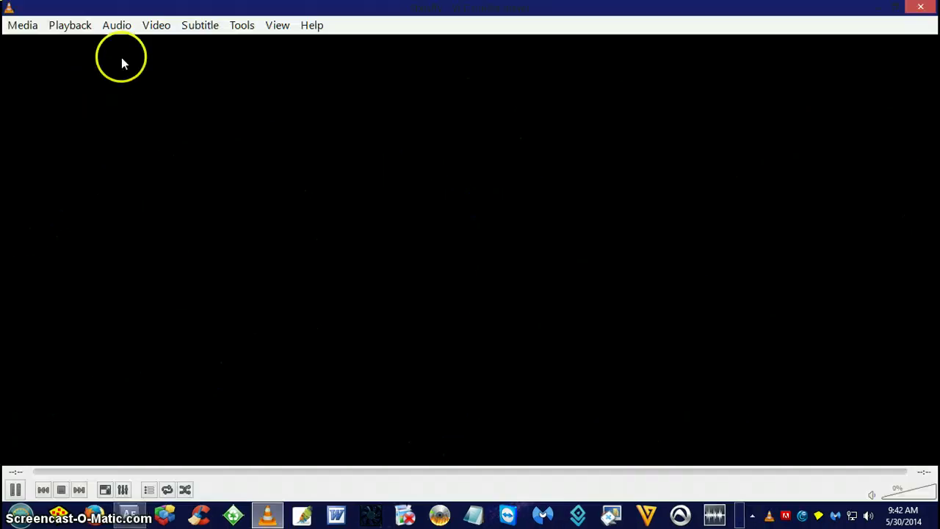